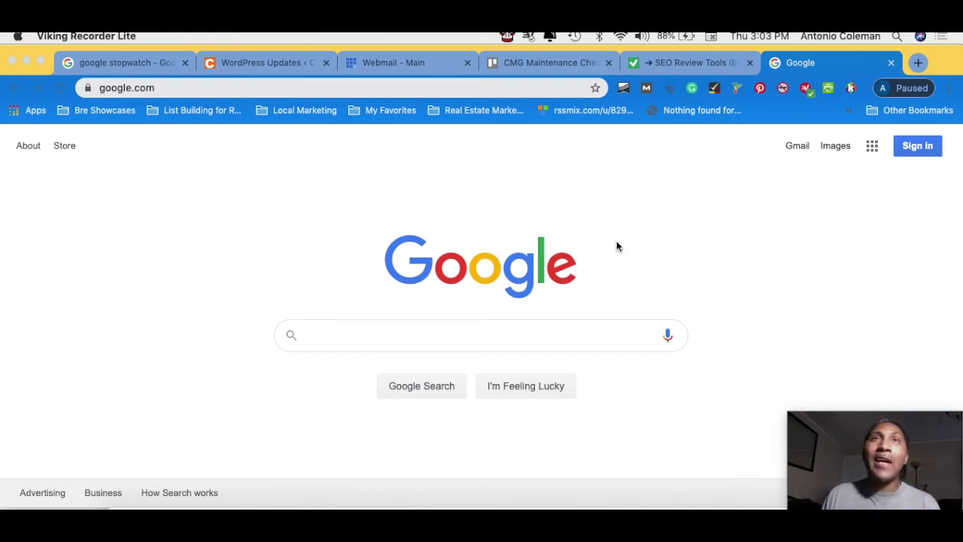
Search Google for "shreveport real estate"
click(579, 340)
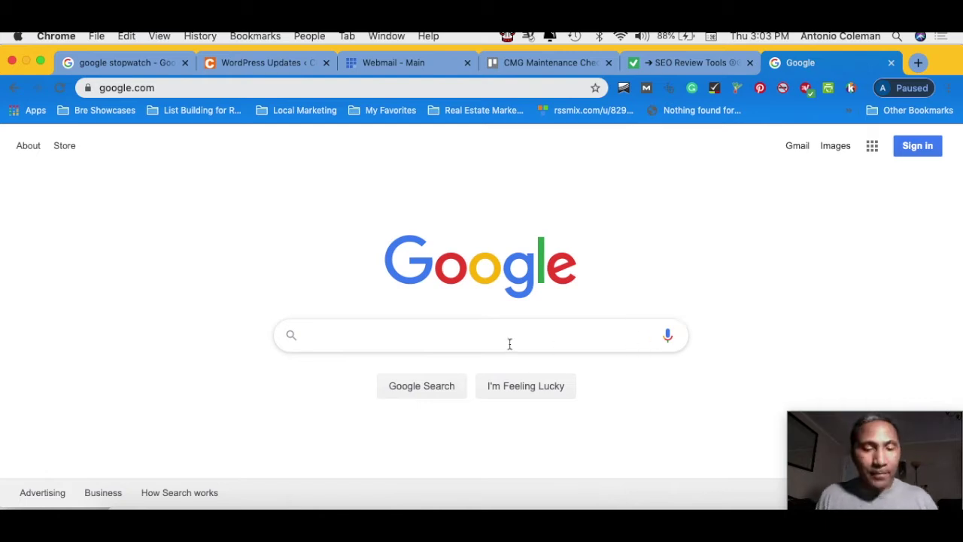
text(shreve)
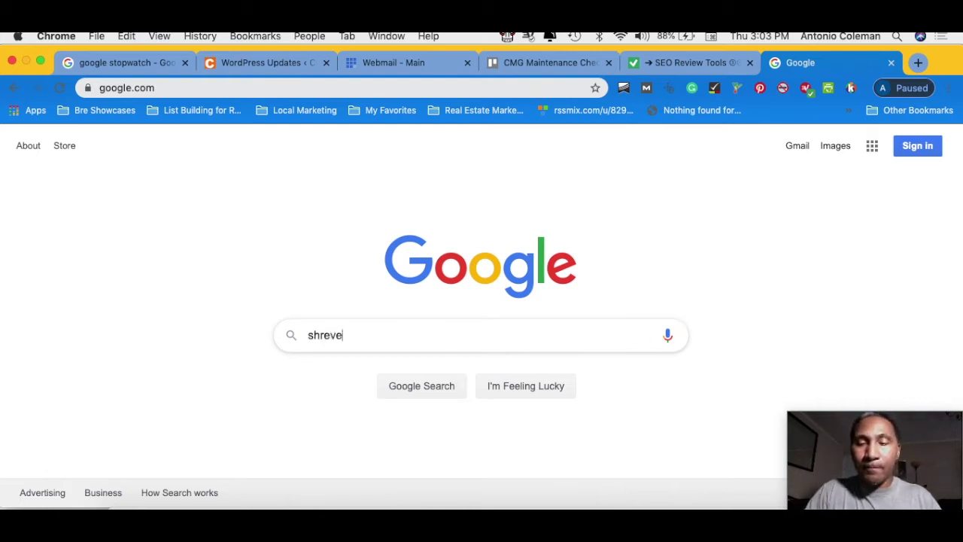
text(port rea)
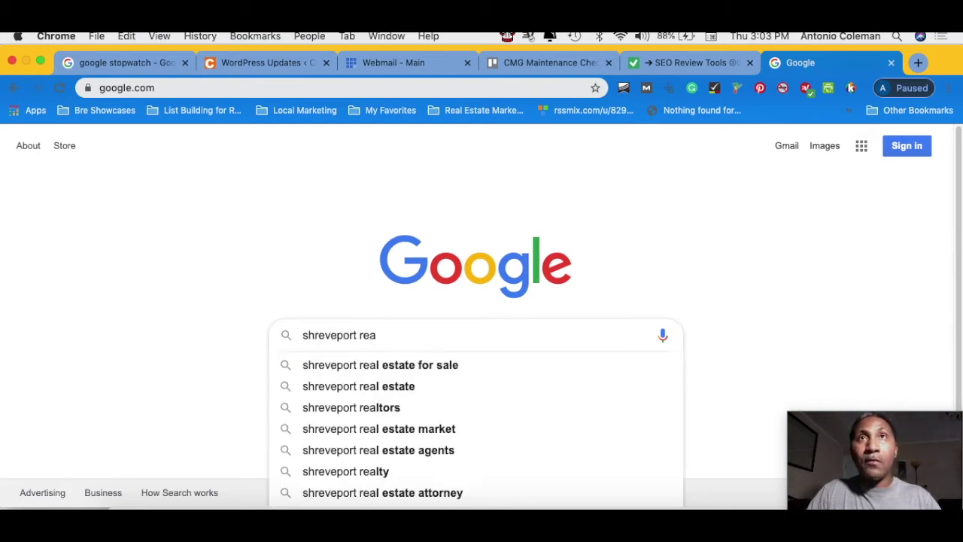
click(353, 386)
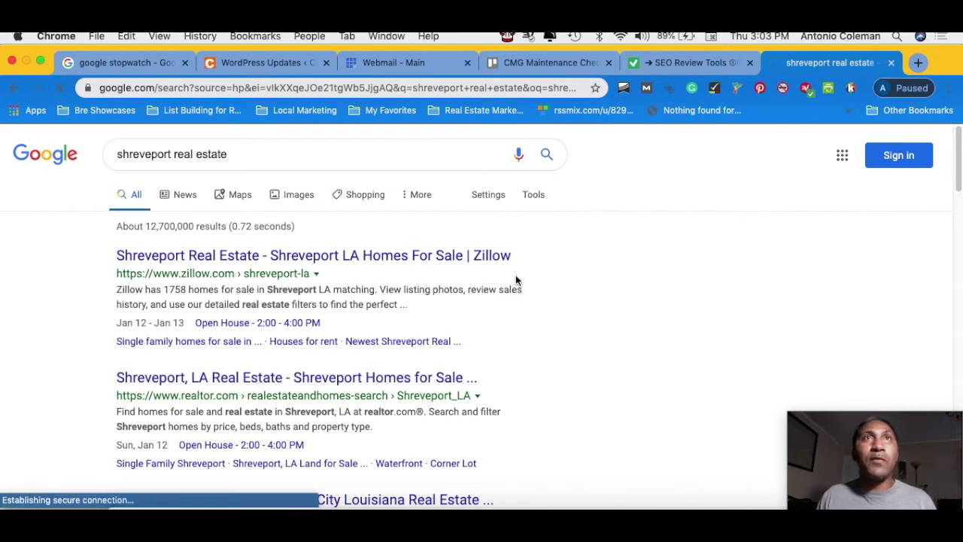
Examine the top search results for "shreveport real estate" to see which websites rank for the phrase
click(339, 260)
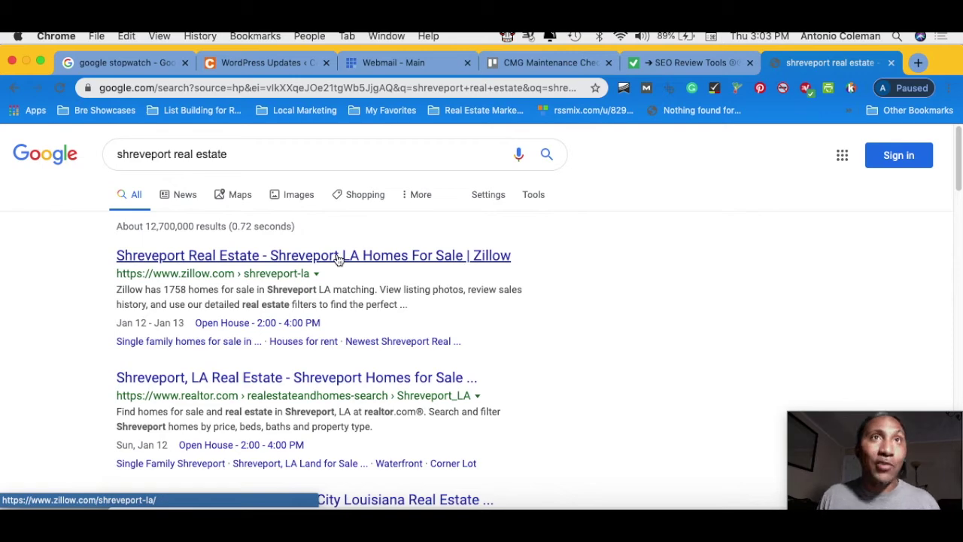
scroll(269, 383, down, 2)
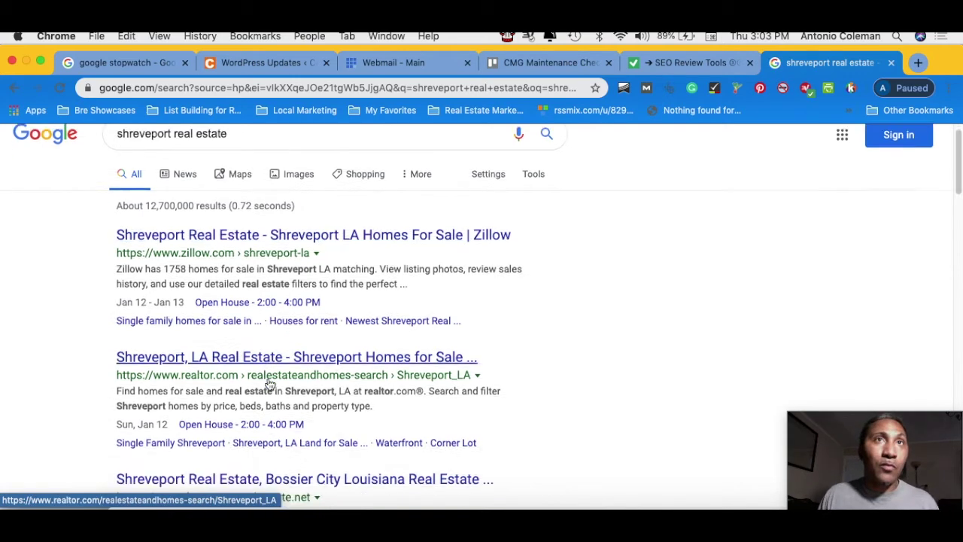
click(264, 418)
scroll(263, 414, down, 1)
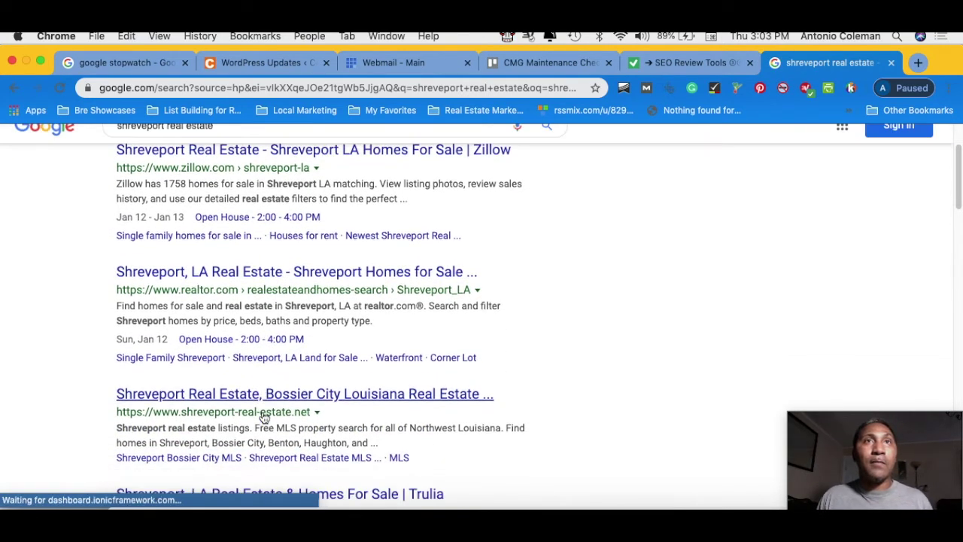
scroll(270, 400, down, 2)
scroll(273, 400, down, 1)
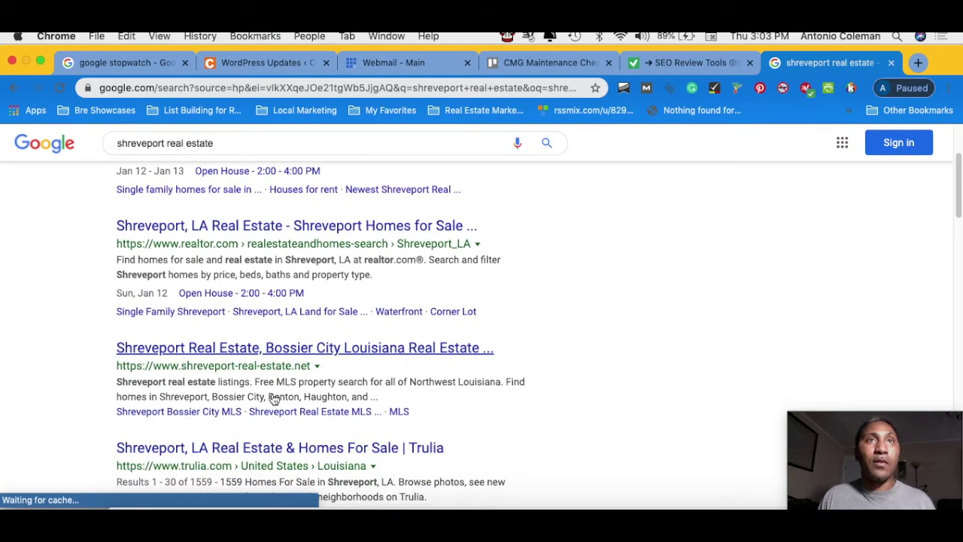
scroll(303, 427, up, 1)
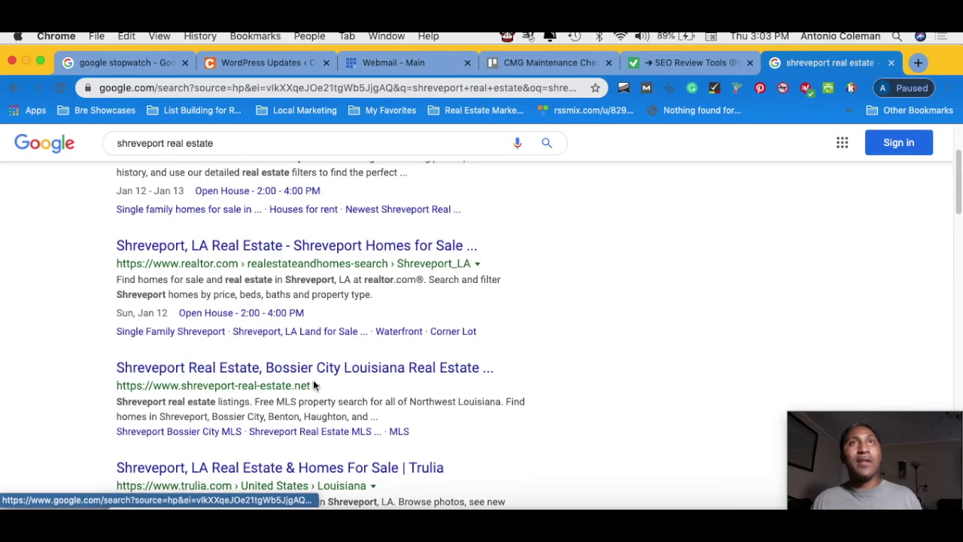
scroll(313, 382, up, 3)
scroll(313, 380, up, 3)
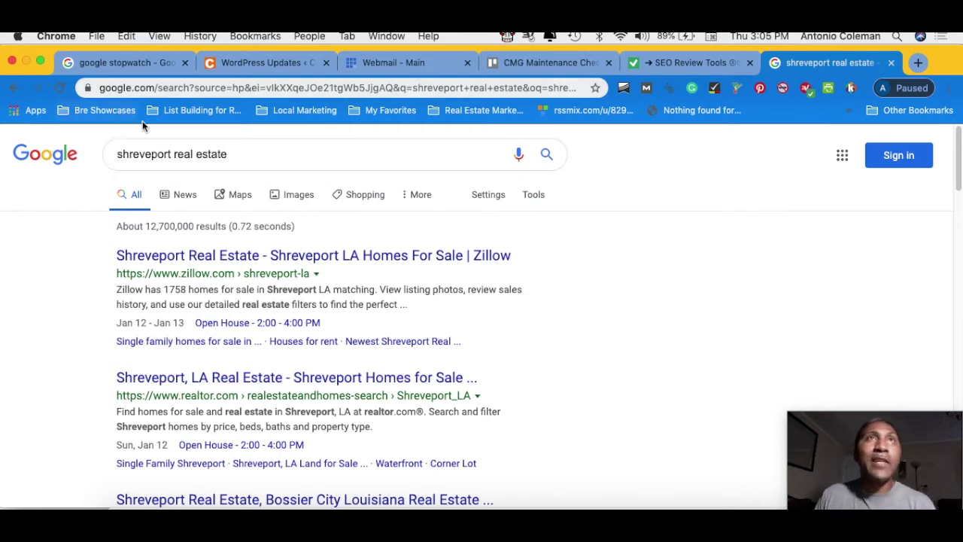
Copy the whole search phrase "shreveport real estate" from the Google search field
triple_click(160, 149)
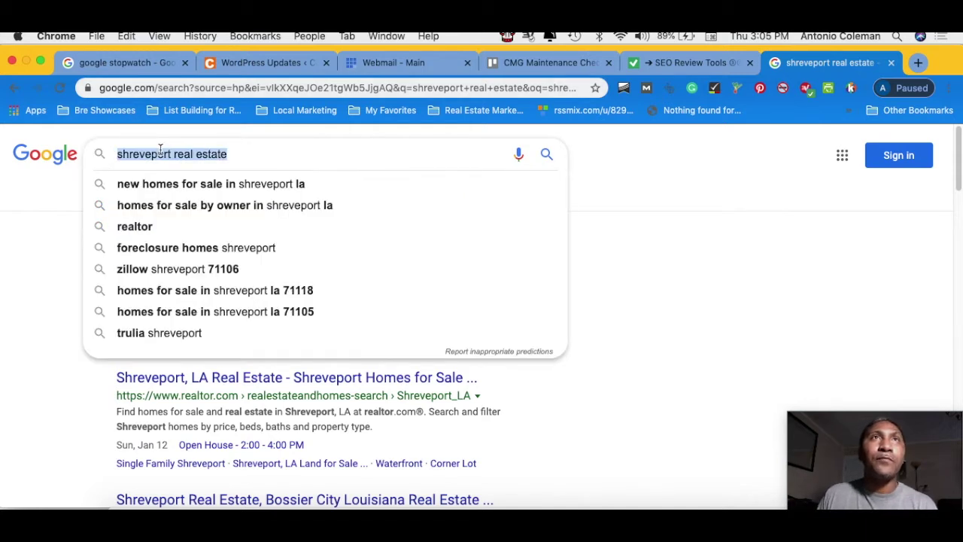
right_click(161, 149)
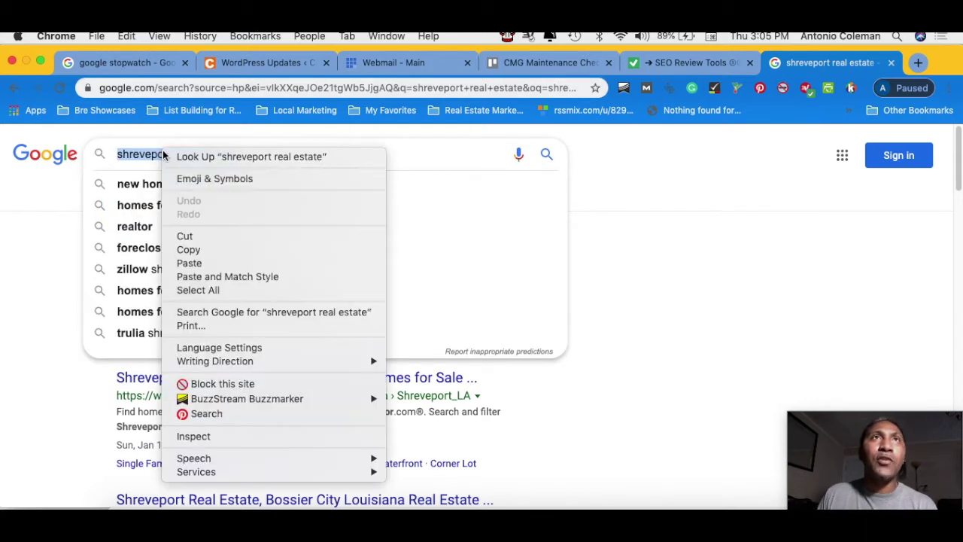
click(198, 256)
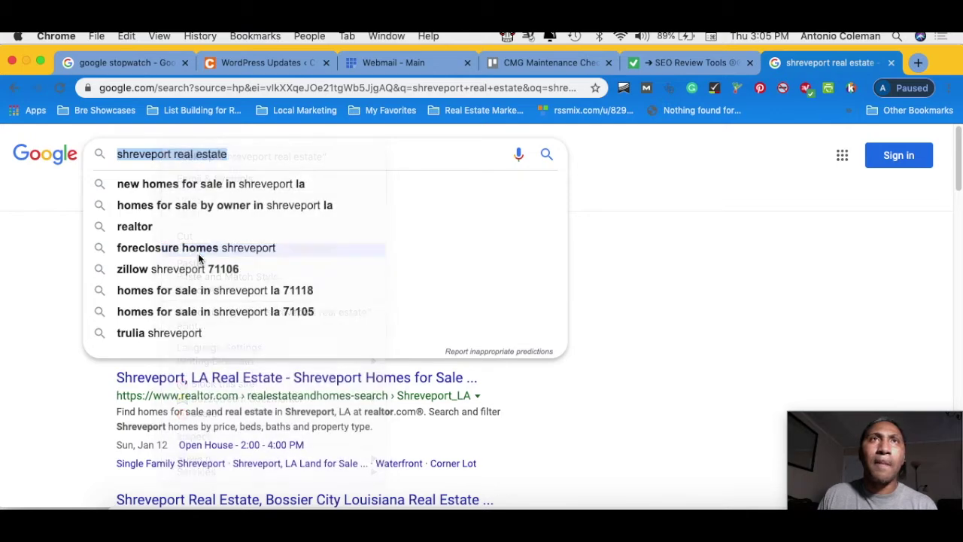
Switch to the SEO Review Tools site, open its Keyword Tool and run a check for "shreveport real estate"
click(681, 70)
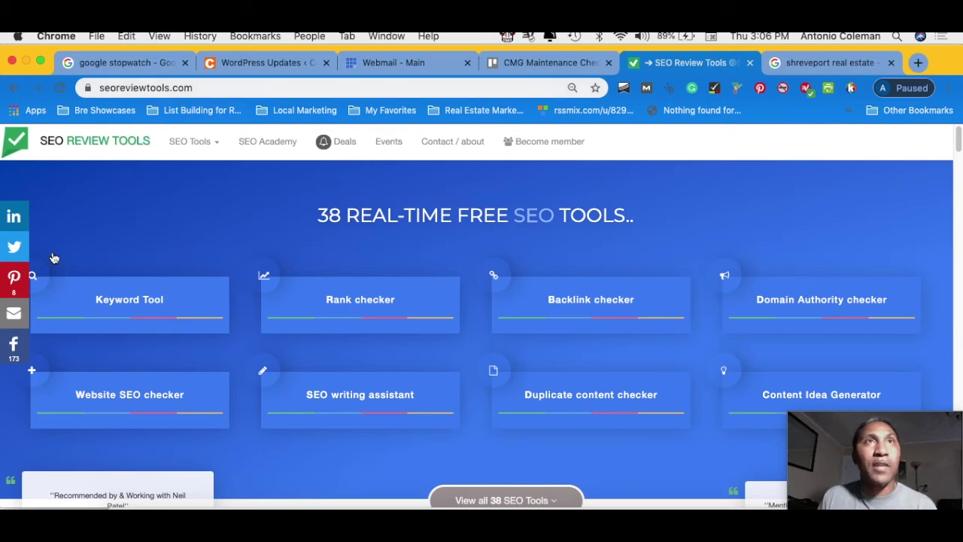
click(139, 301)
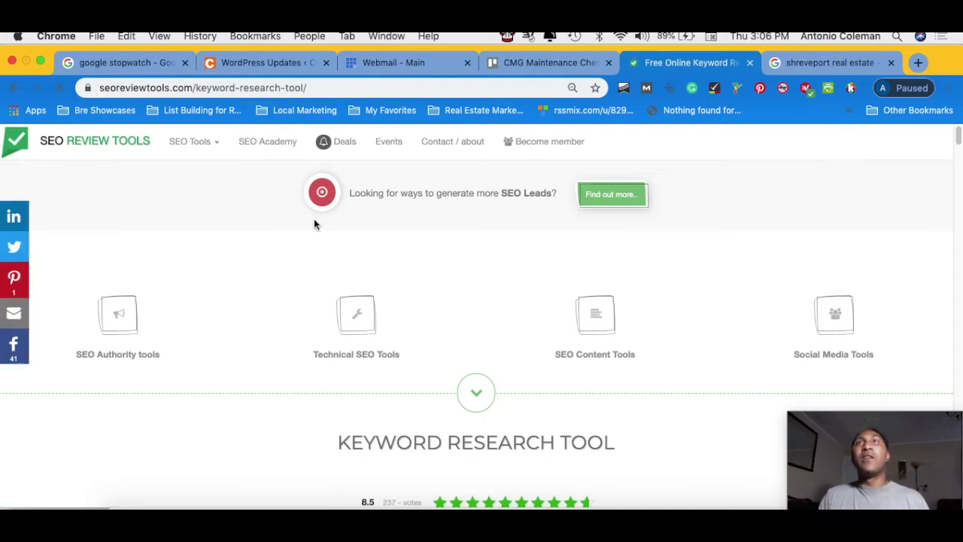
scroll(328, 235, down, 5)
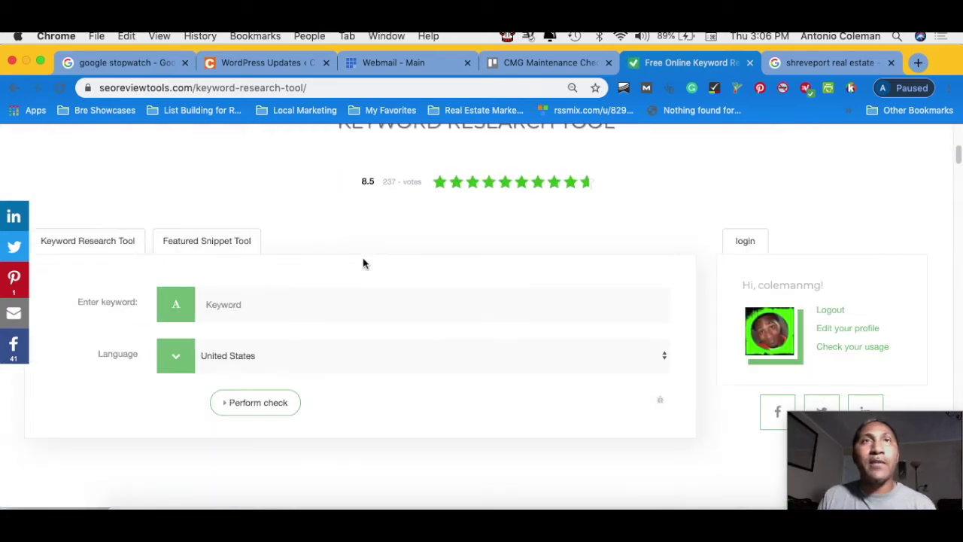
click(308, 307)
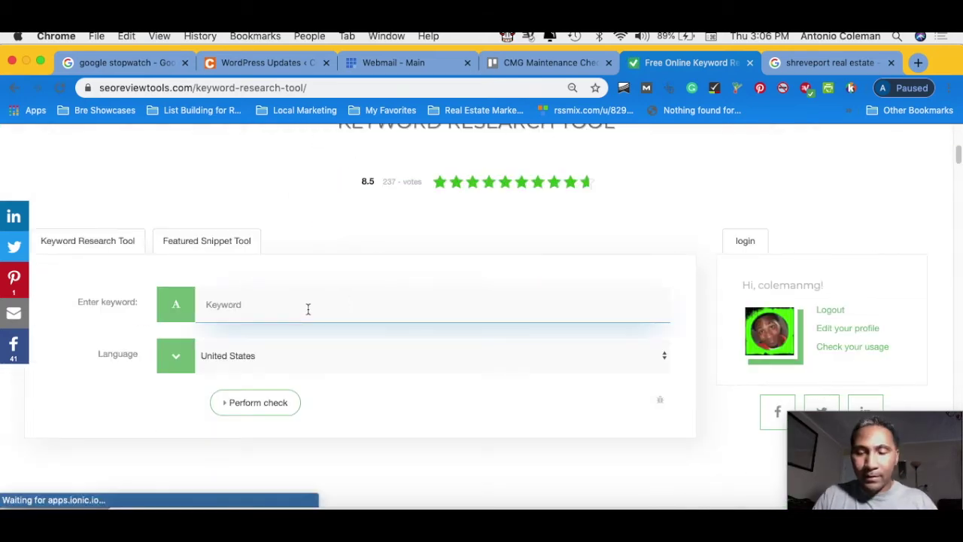
key(super+v)
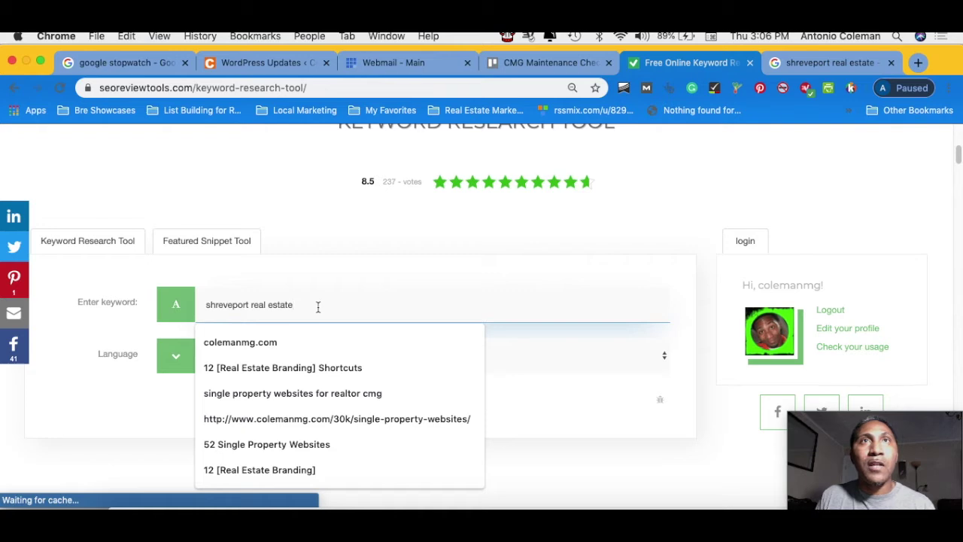
click(361, 304)
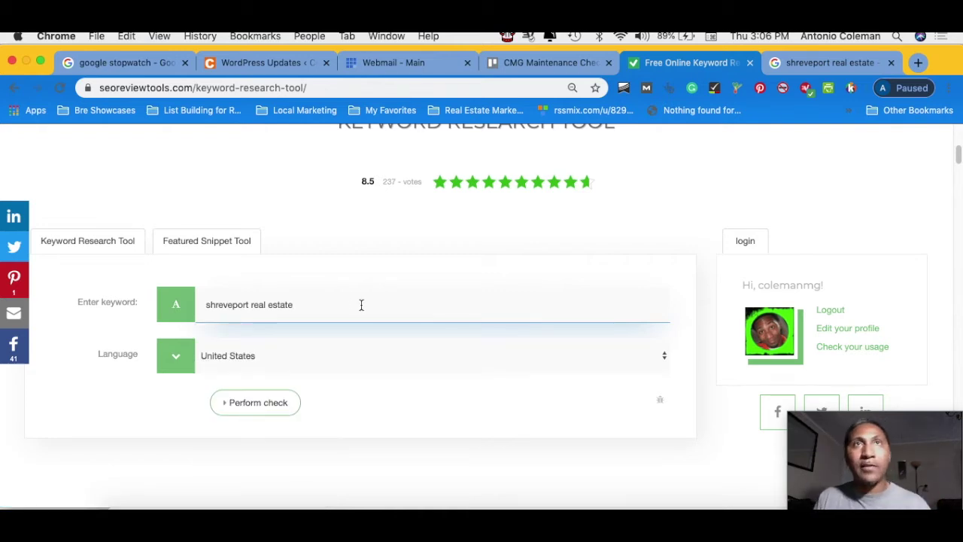
click(249, 404)
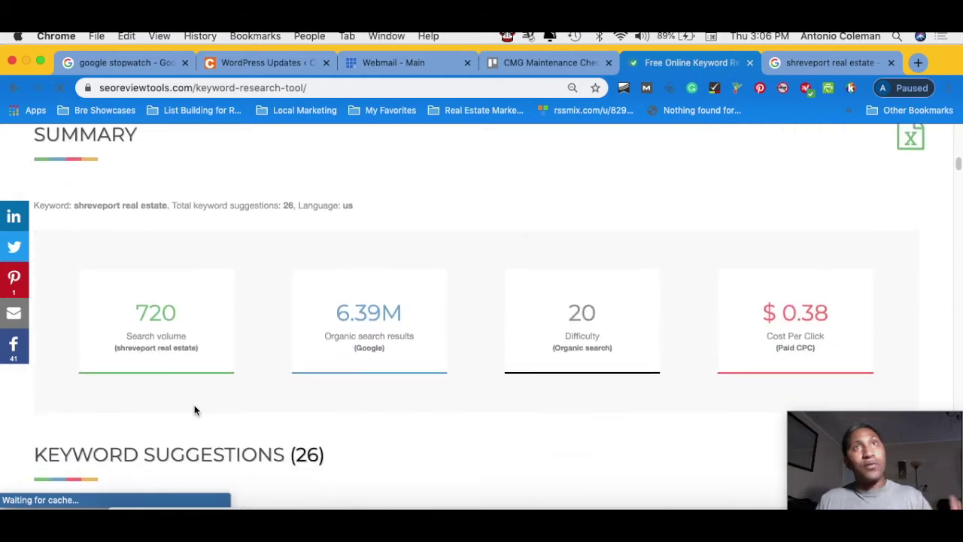
Examine the keyword suggestions and the summary's search volume, organic results, difficulty and cost per click
scroll(196, 409, down, 5)
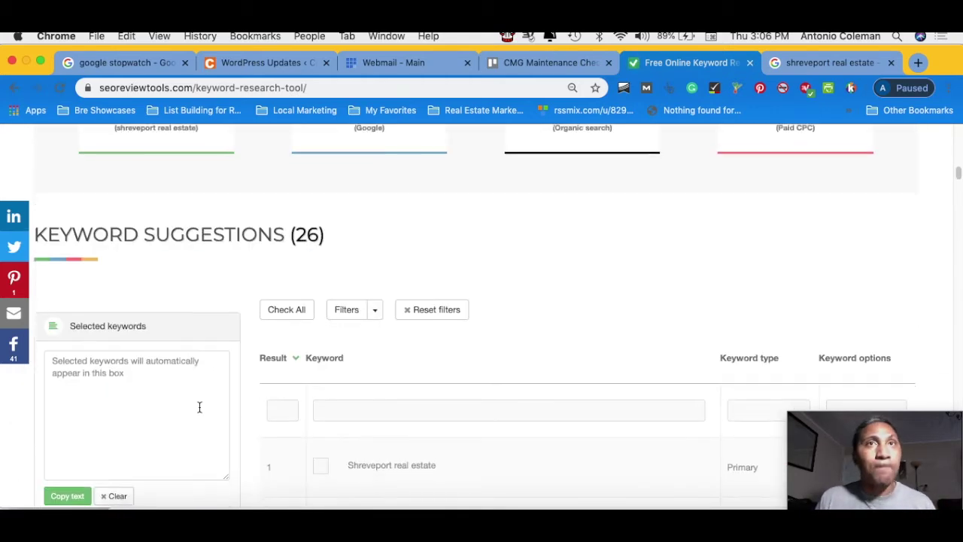
scroll(199, 406, down, 1)
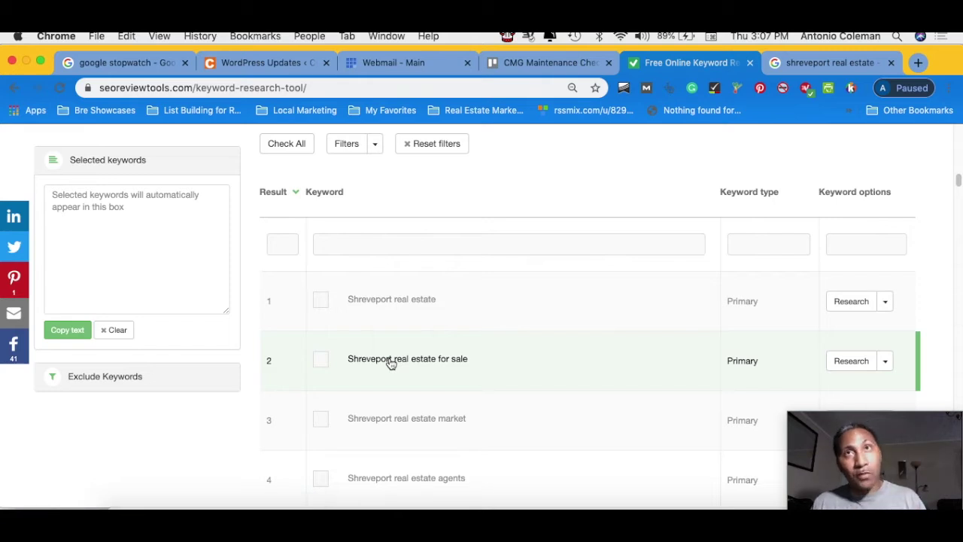
scroll(391, 365, down, 1)
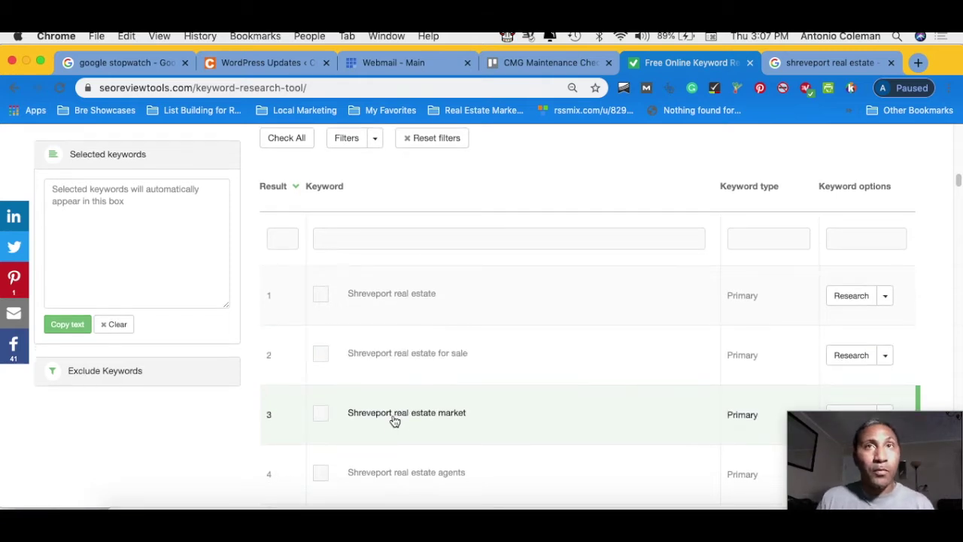
scroll(395, 422, down, 3)
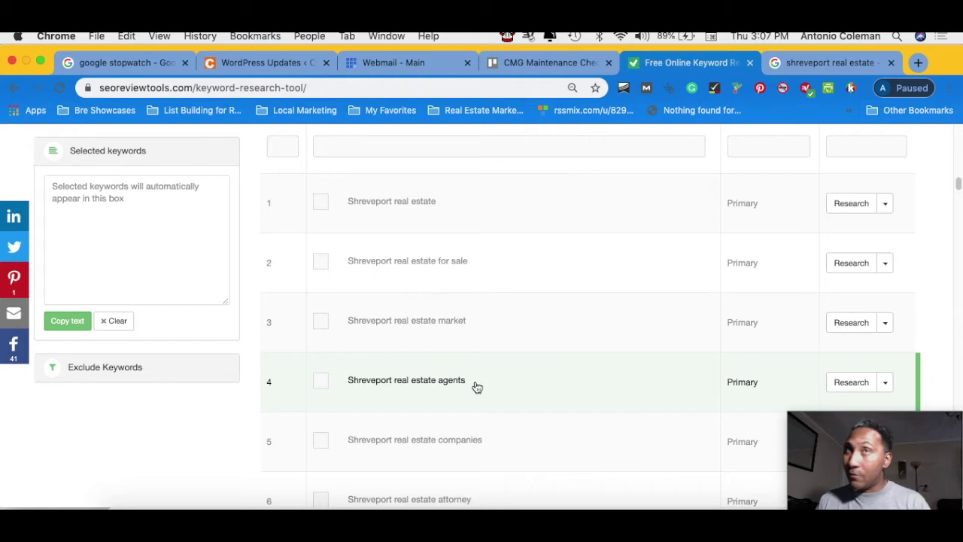
scroll(402, 435, down, 1)
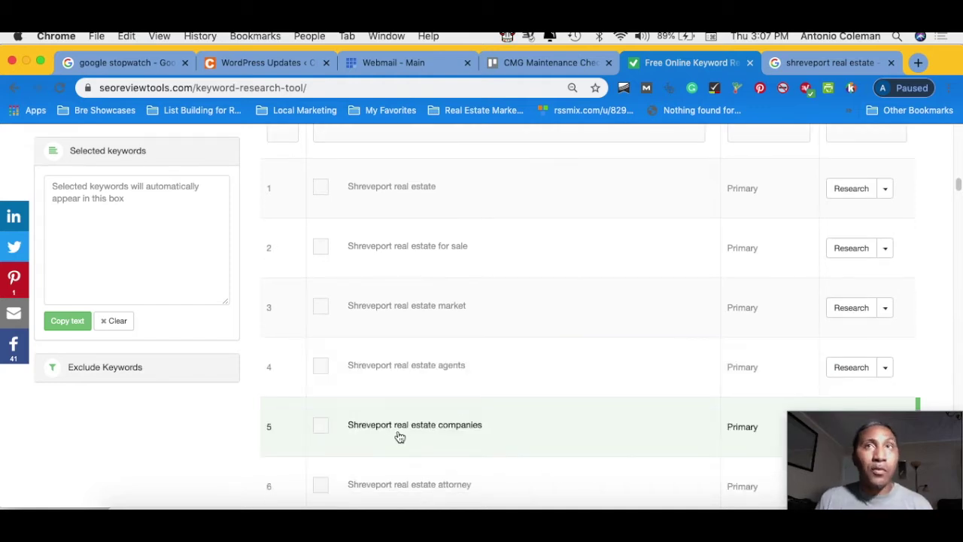
scroll(411, 437, down, 1)
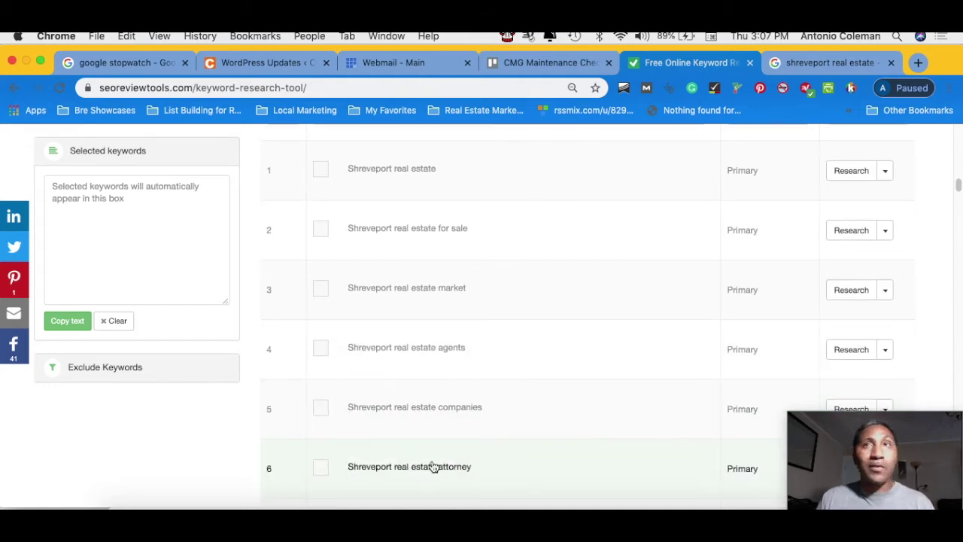
scroll(435, 462, down, 3)
scroll(432, 460, up, 5)
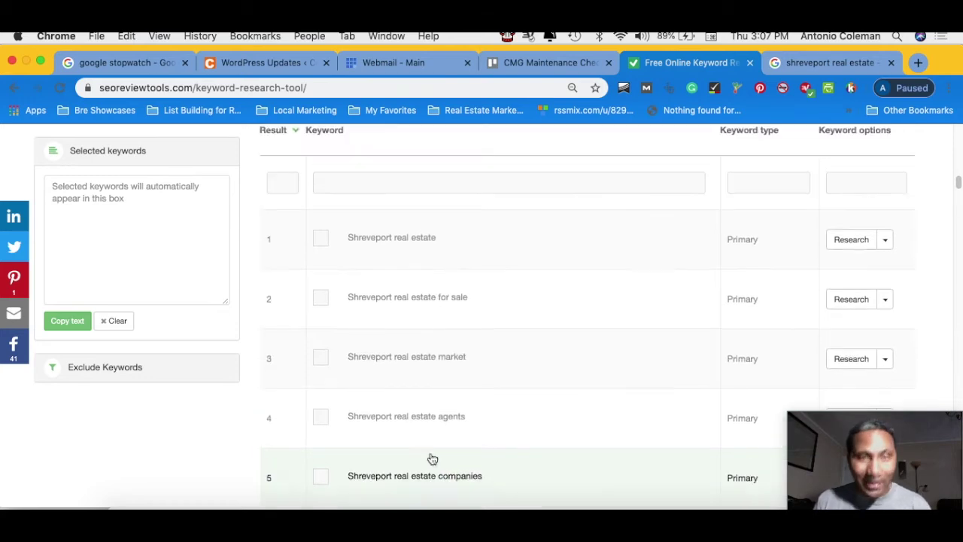
scroll(433, 459, up, 5)
scroll(433, 458, down, 2)
scroll(433, 458, up, 1)
scroll(432, 455, up, 2)
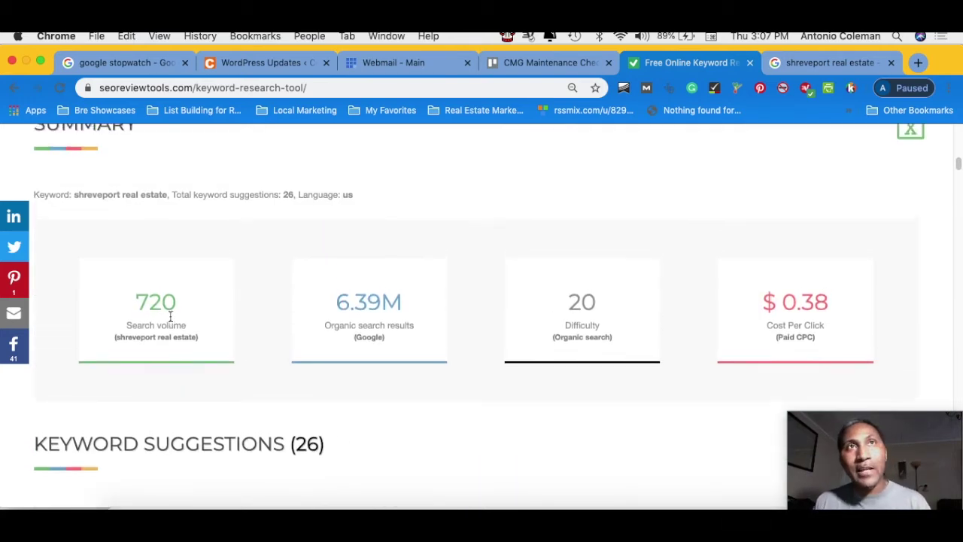
scroll(170, 316, up, 1)
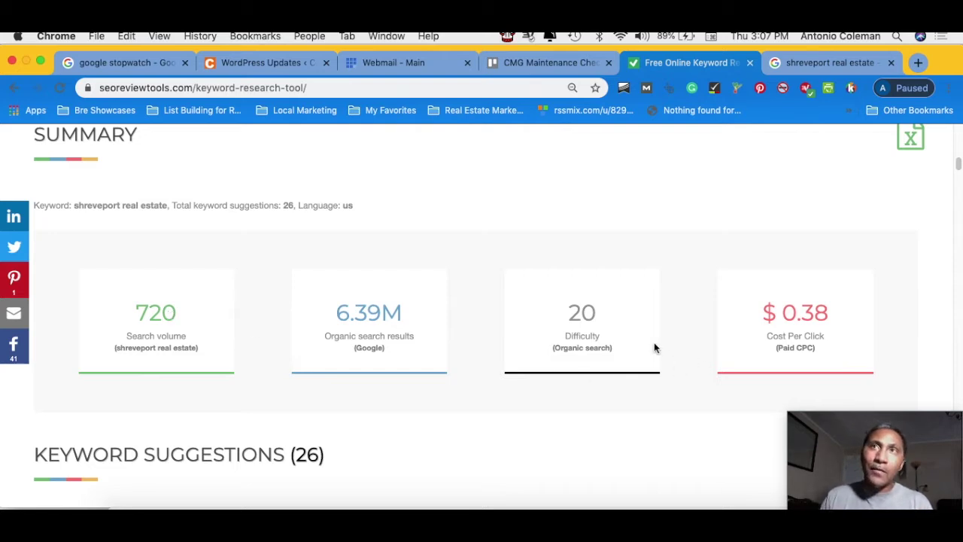
Get the search volume for the suggestion "Shreveport real estate" in the search volume checker and view its volume, CPC and competition
scroll(600, 350, down, 4)
scroll(606, 351, down, 2)
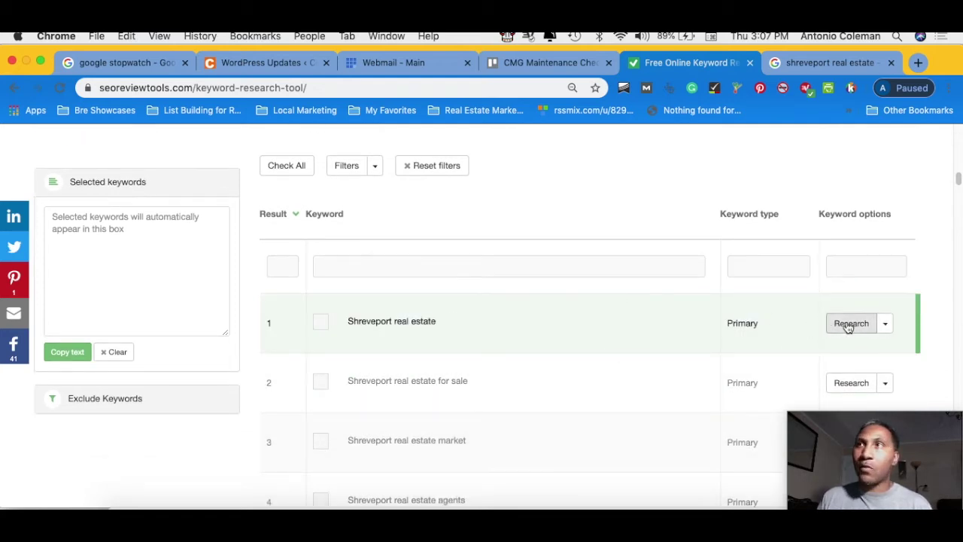
click(886, 325)
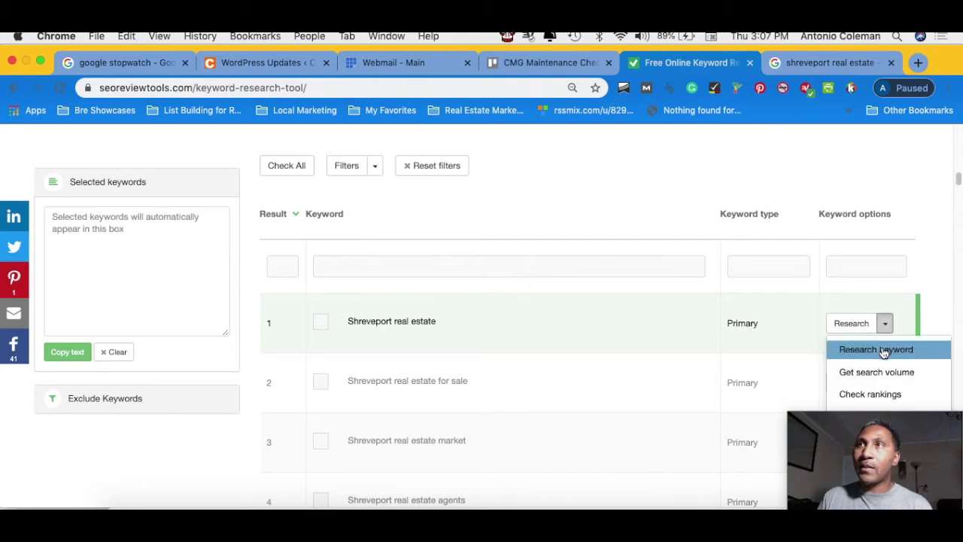
click(877, 371)
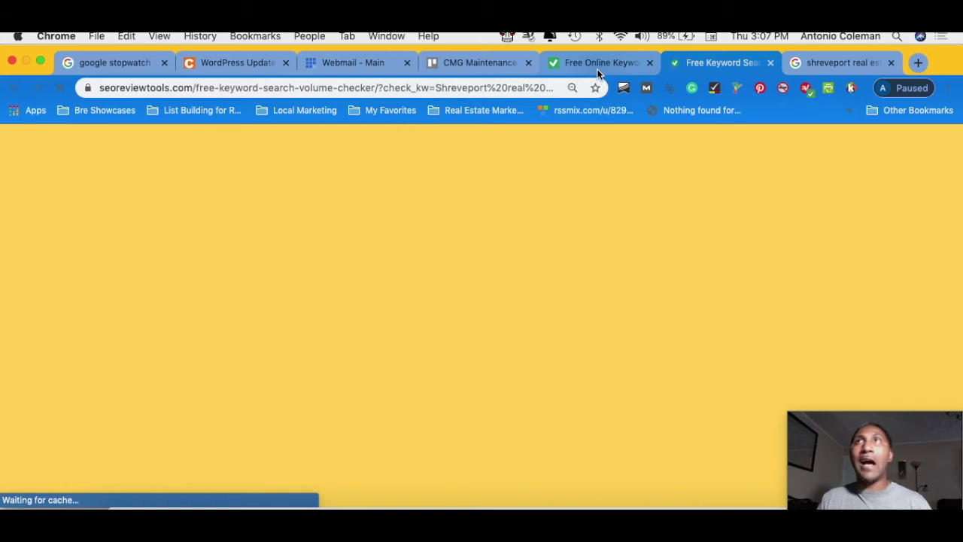
scroll(588, 129, down, 5)
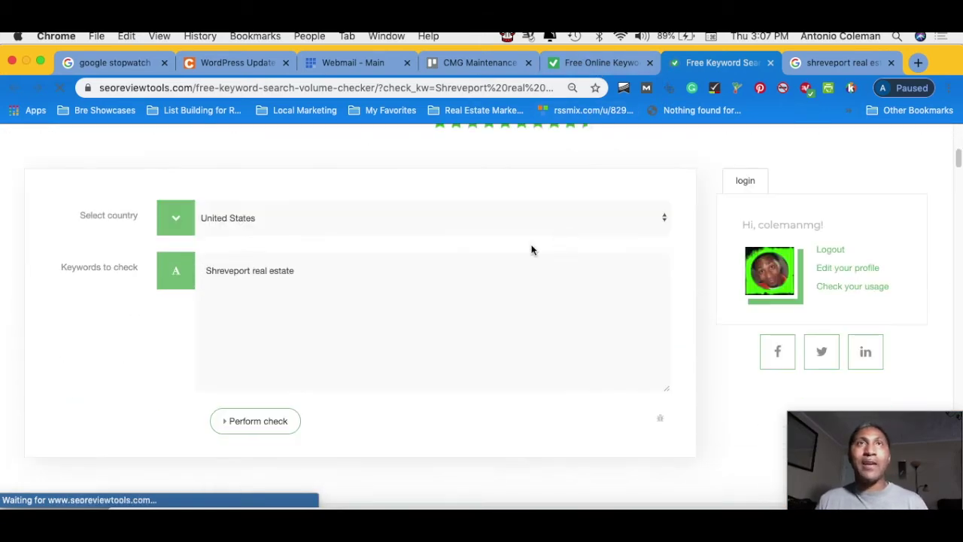
click(258, 421)
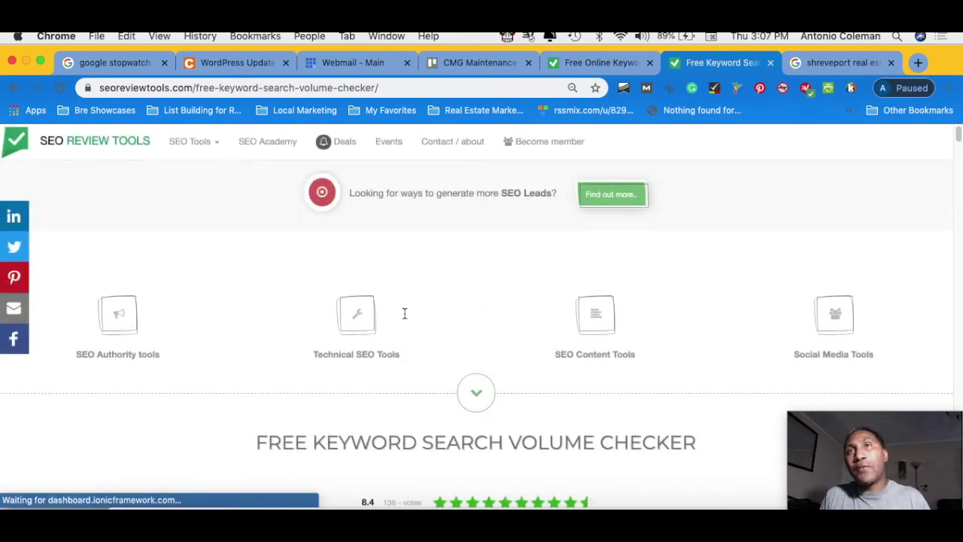
scroll(452, 343, down, 3)
scroll(455, 341, down, 4)
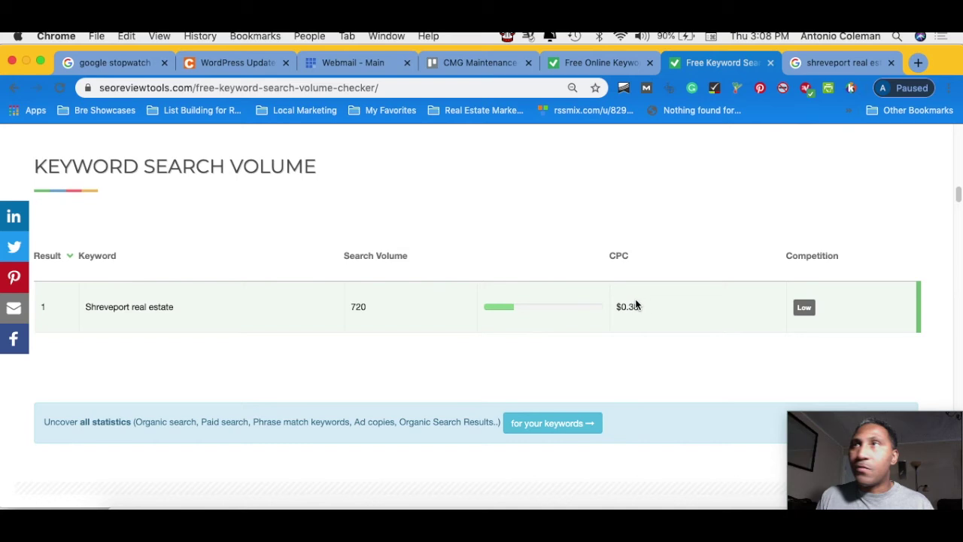
Check the keyword's competition rating, then examine which sites hold the top organic Google results for "shreveport real estate"
scroll(767, 301, down, 1)
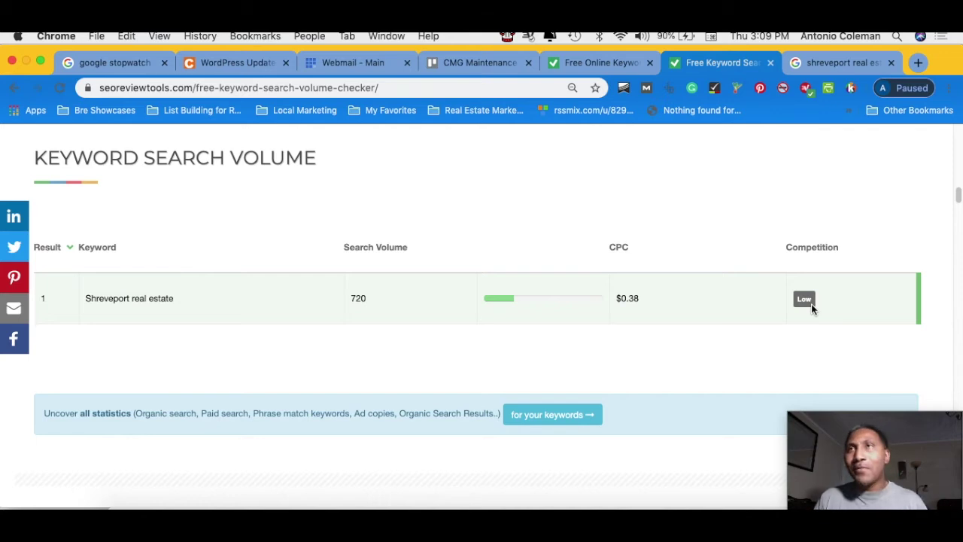
click(840, 70)
click(45, 376)
scroll(50, 361, down, 1)
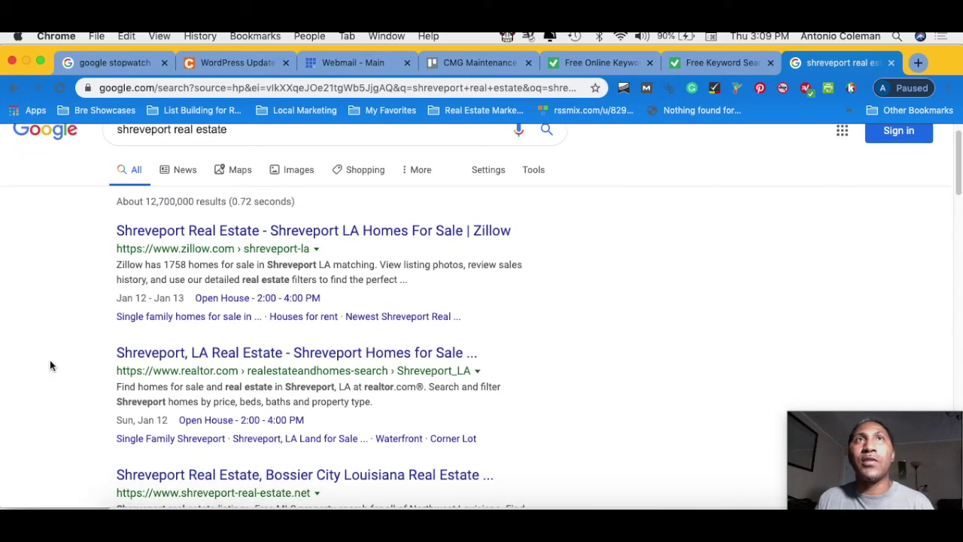
scroll(50, 361, up, 1)
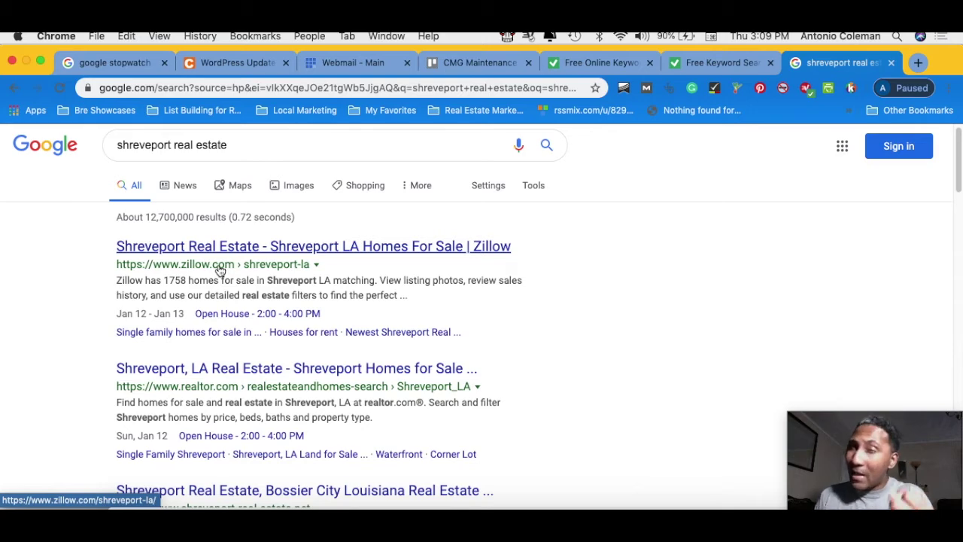
scroll(219, 286, down, 2)
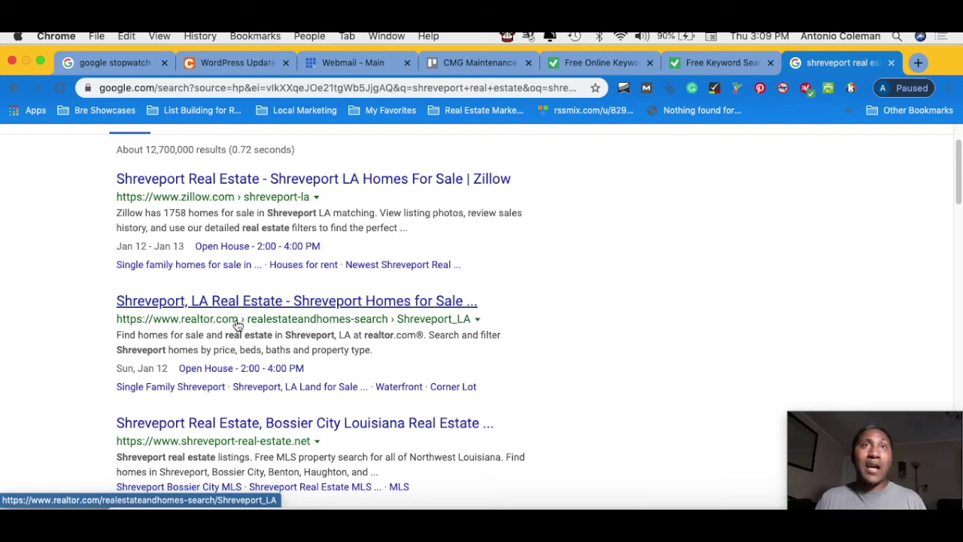
scroll(388, 342, down, 1)
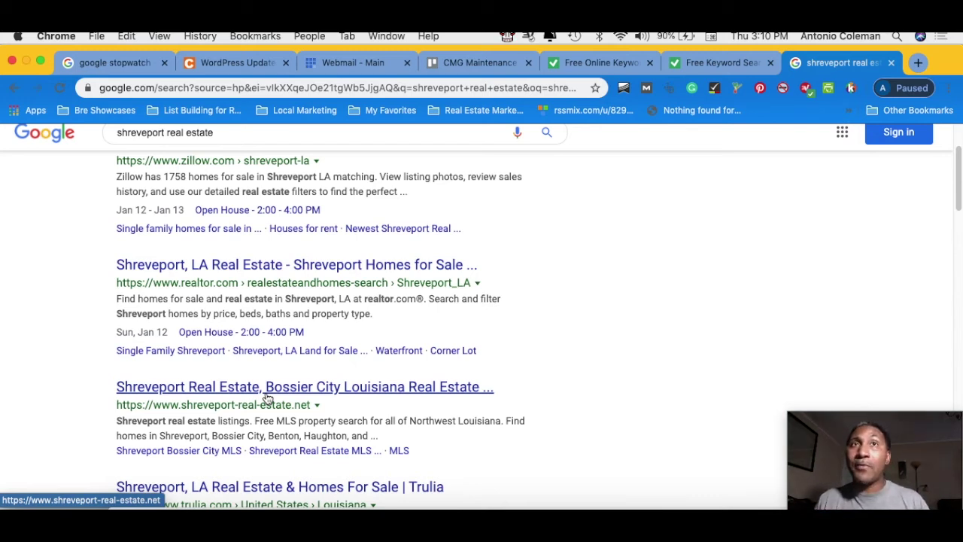
scroll(344, 398, up, 2)
scroll(338, 322, down, 1)
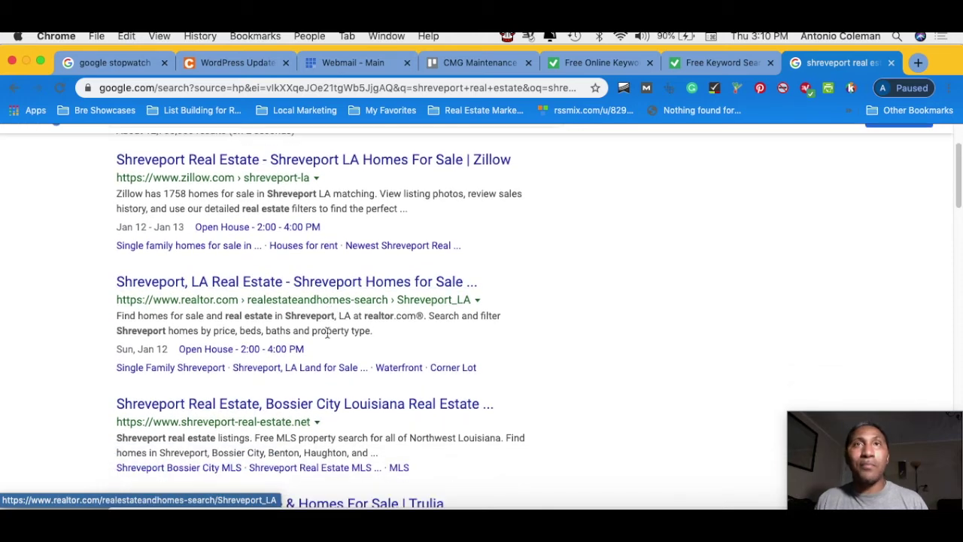
scroll(326, 334, down, 3)
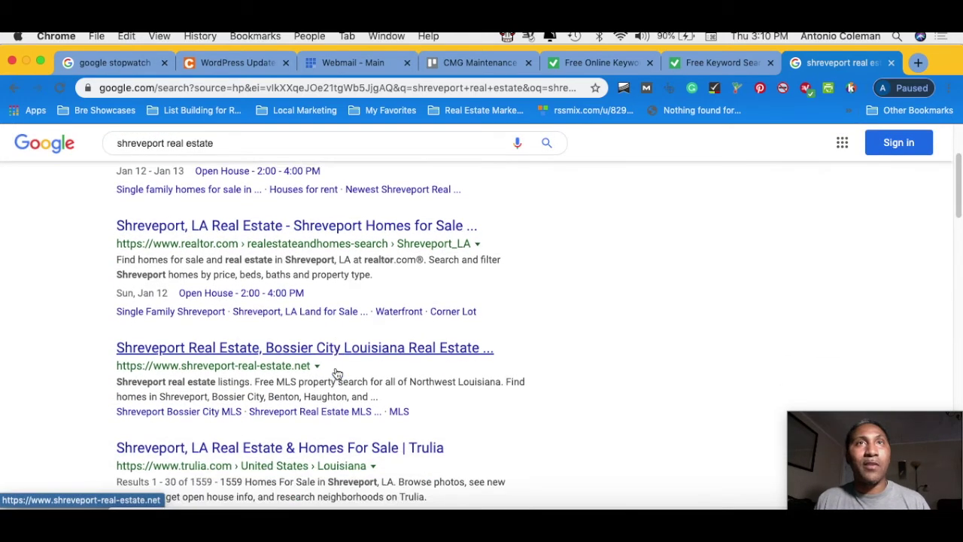
scroll(337, 373, down, 1)
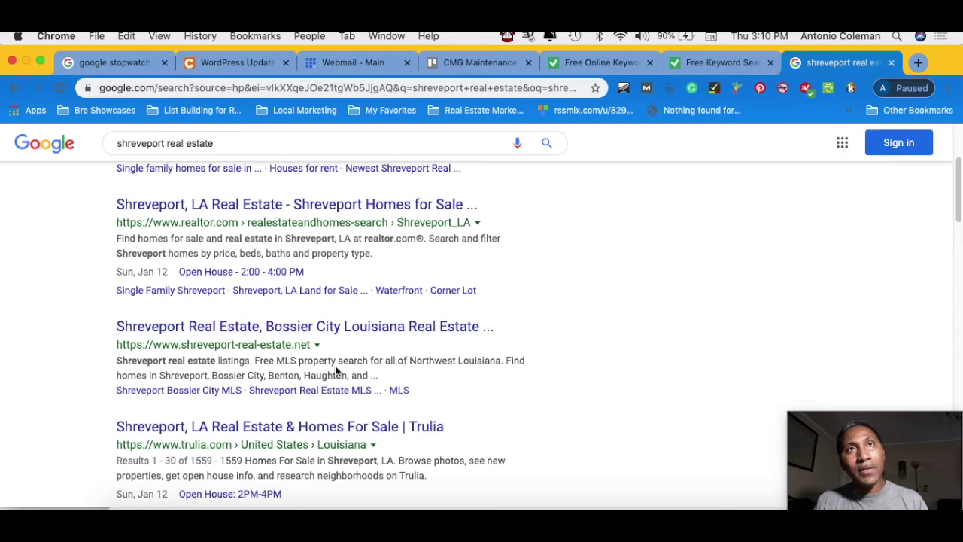
scroll(337, 372, down, 2)
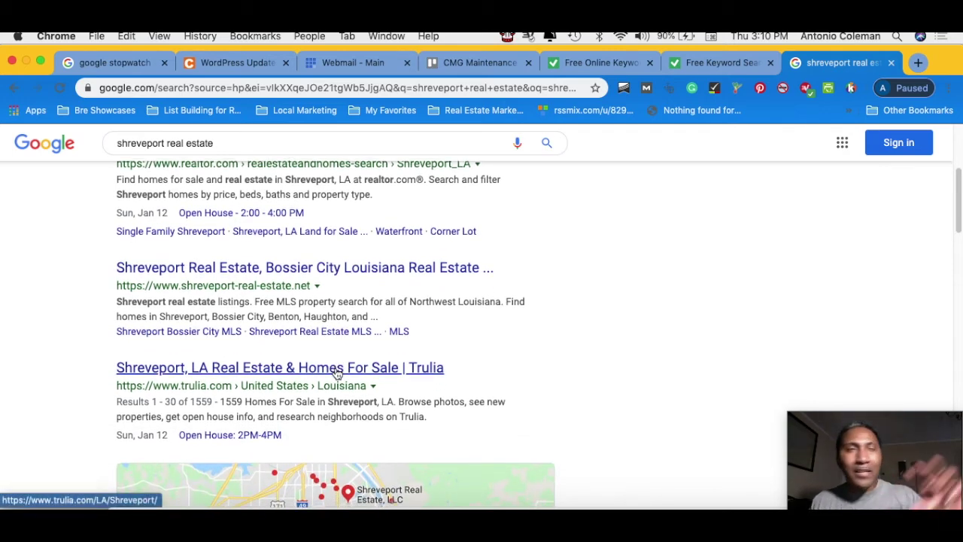
scroll(336, 373, down, 1)
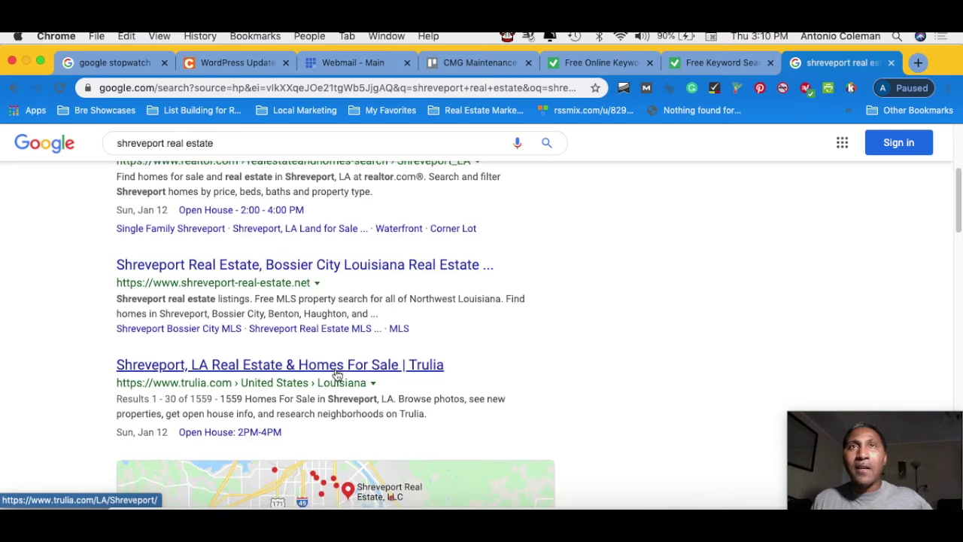
scroll(337, 377, down, 1)
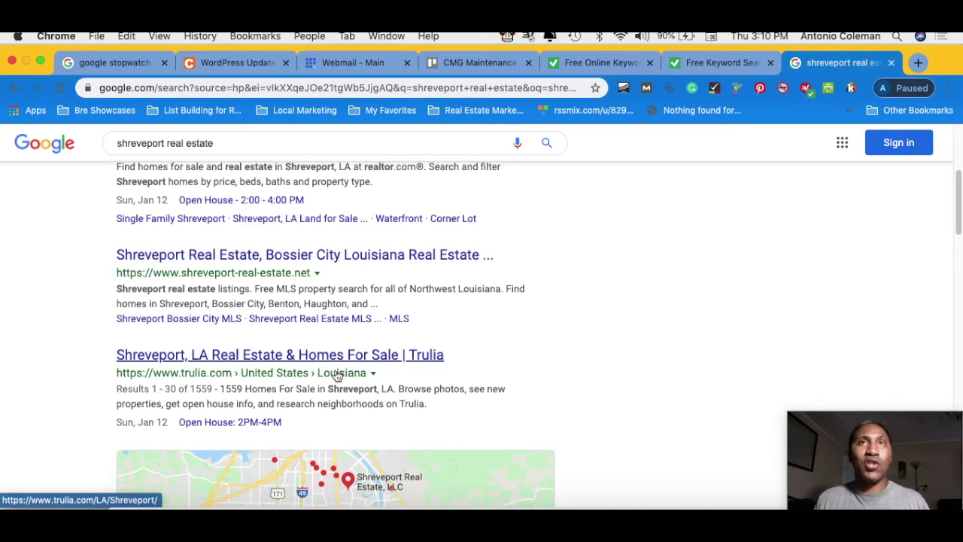
Recheck the competition rating for "Shreveport real estate" and look through the map listings and remaining organic results on Google's first page
click(726, 66)
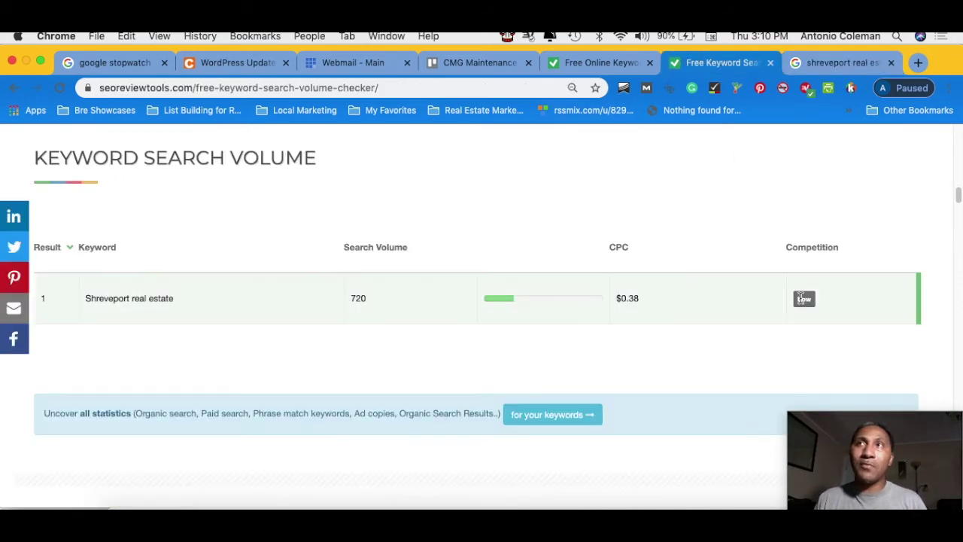
click(818, 62)
scroll(487, 272, down, 5)
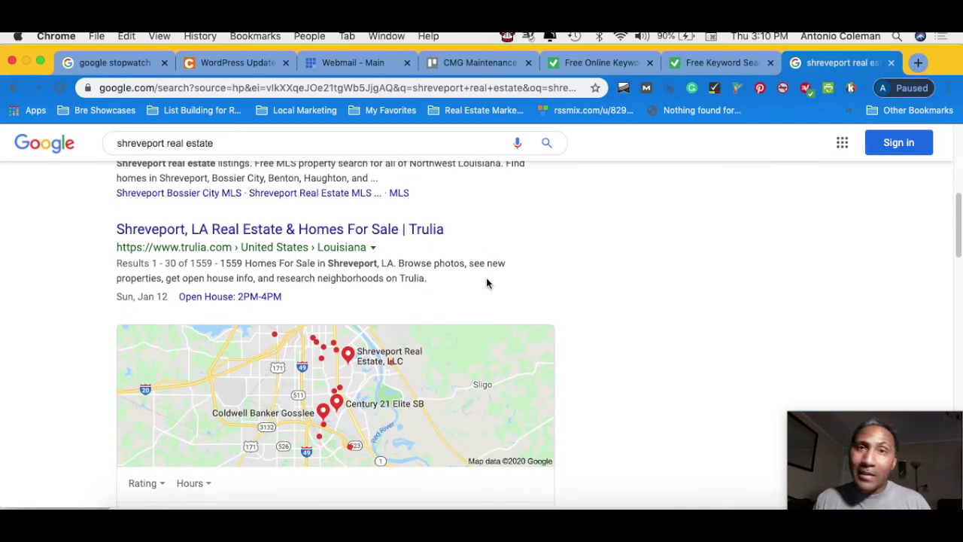
scroll(486, 283, down, 2)
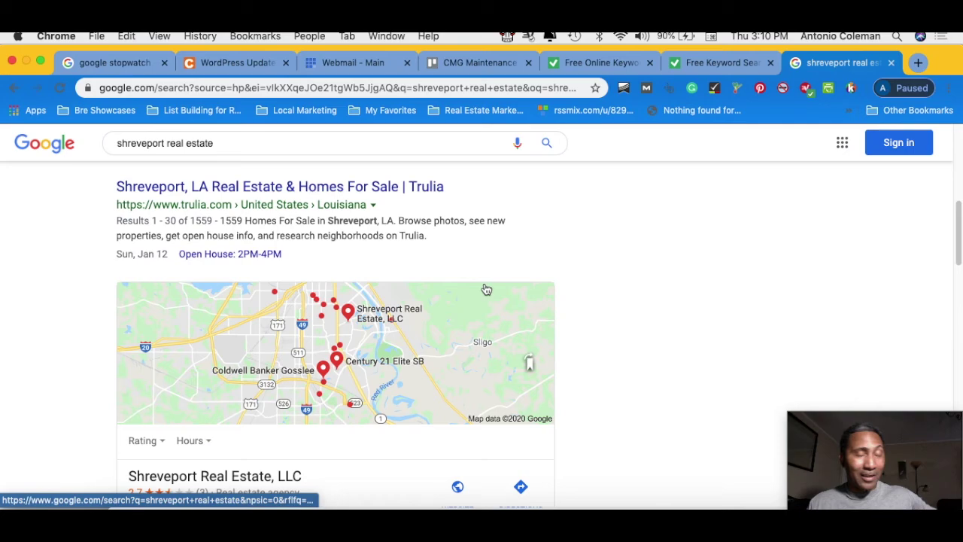
scroll(486, 288, down, 10)
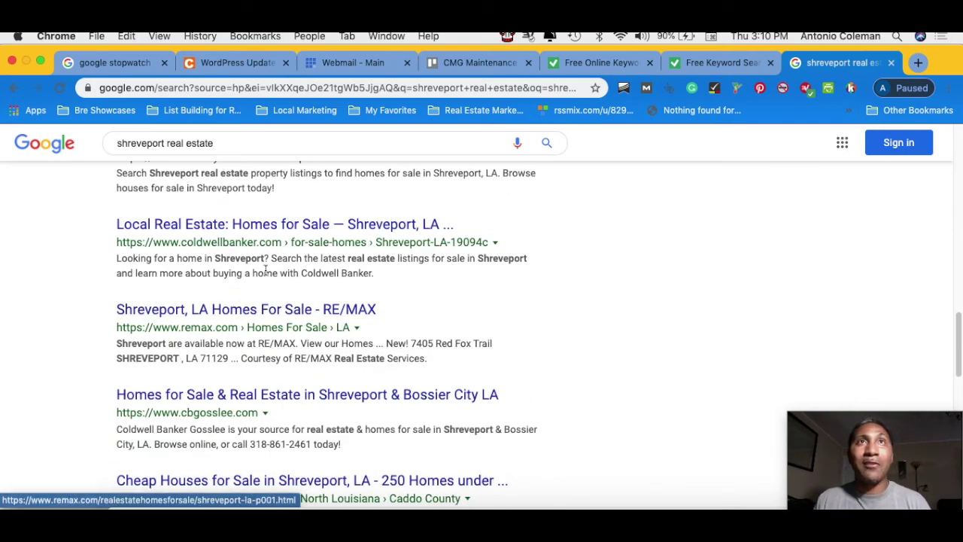
scroll(265, 271, down, 5)
scroll(273, 284, up, 10)
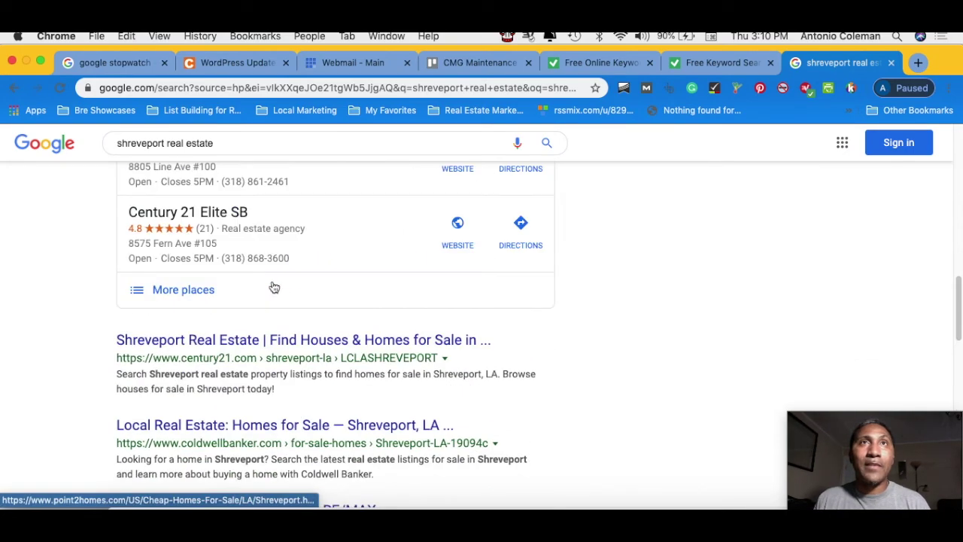
scroll(274, 287, up, 15)
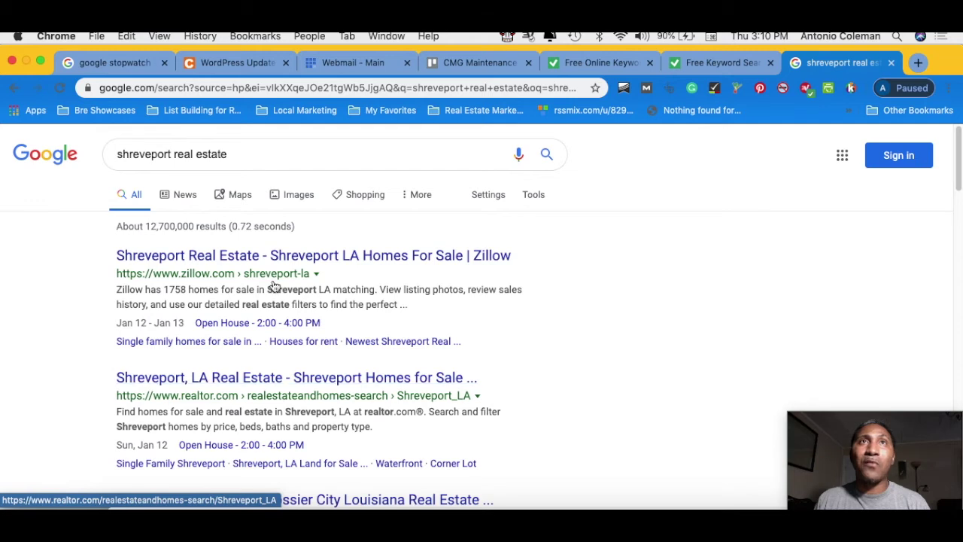
scroll(274, 286, down, 1)
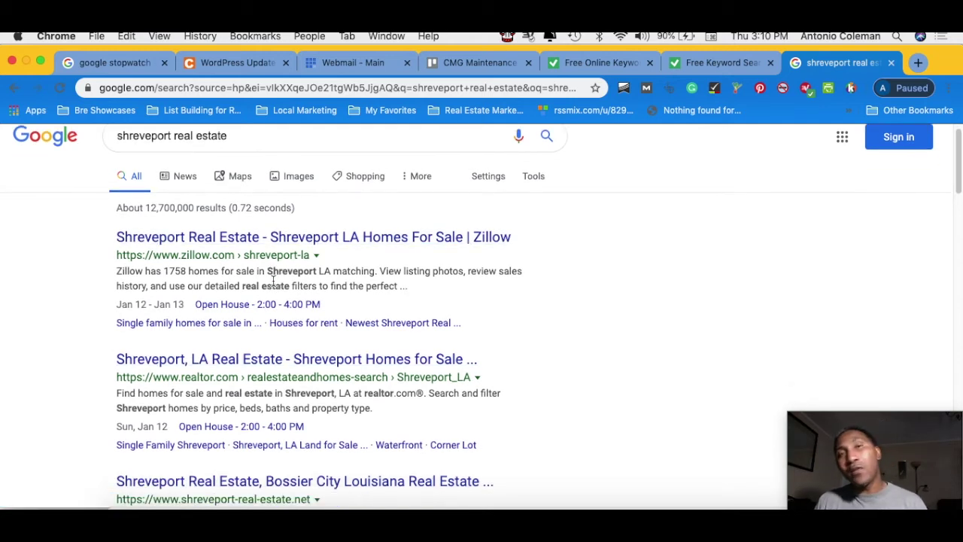
scroll(273, 280, up, 1)
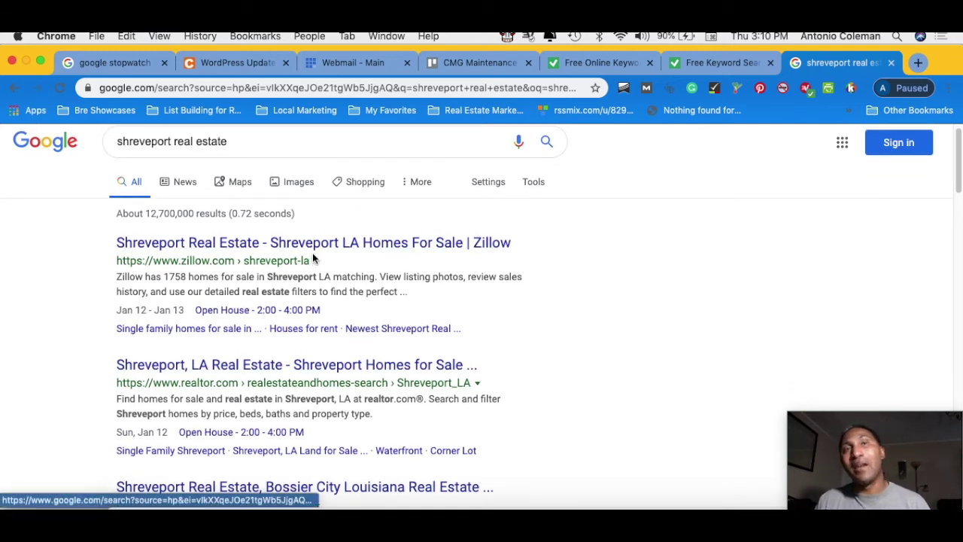
Return to the Keyword Tool results and review the summary metrics and first keyword suggestions for "shreveport real estate"
click(585, 62)
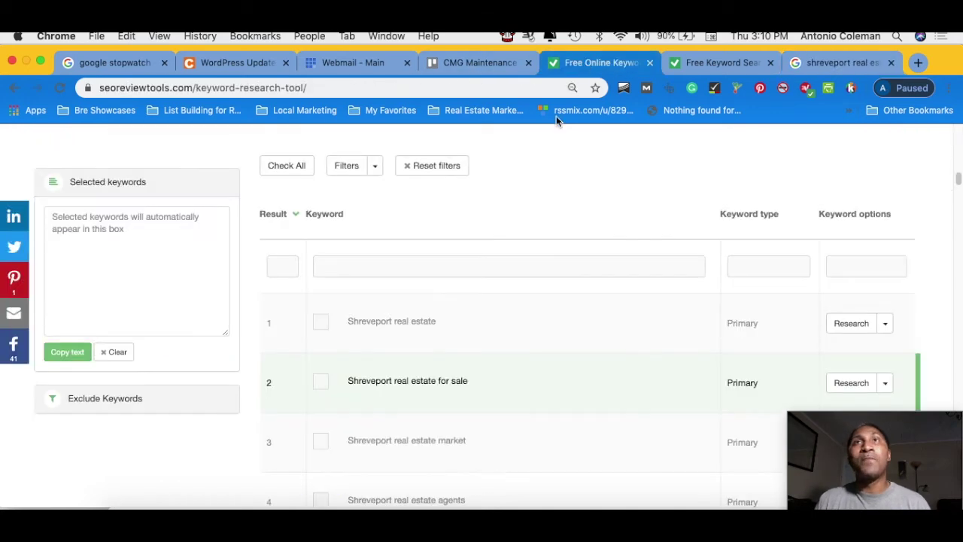
scroll(526, 214, up, 5)
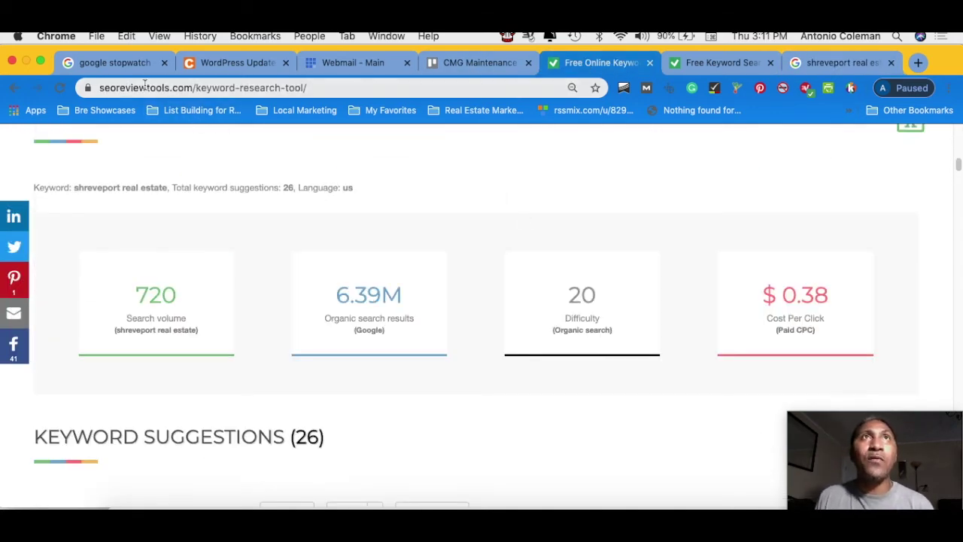
scroll(277, 244, down, 1)
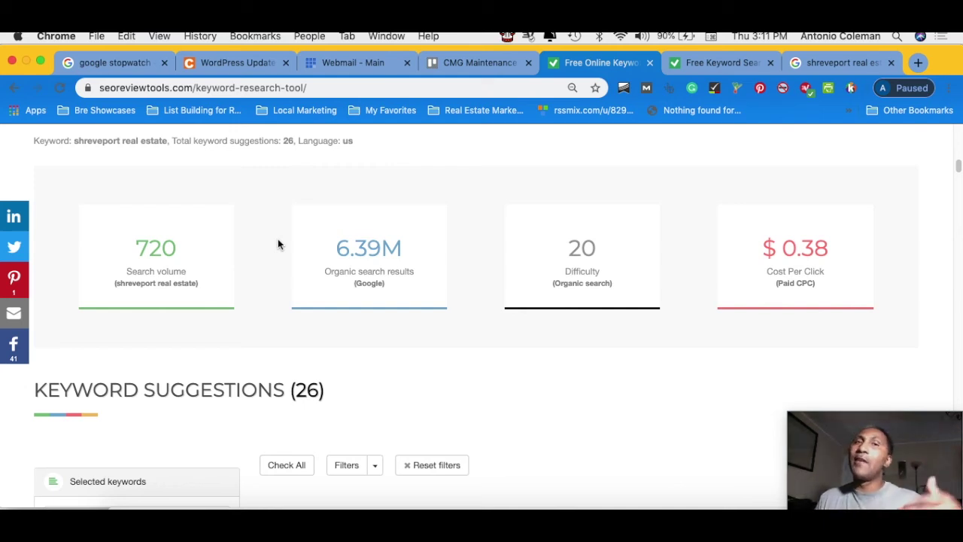
scroll(289, 243, down, 5)
scroll(415, 306, down, 1)
scroll(424, 308, up, 1)
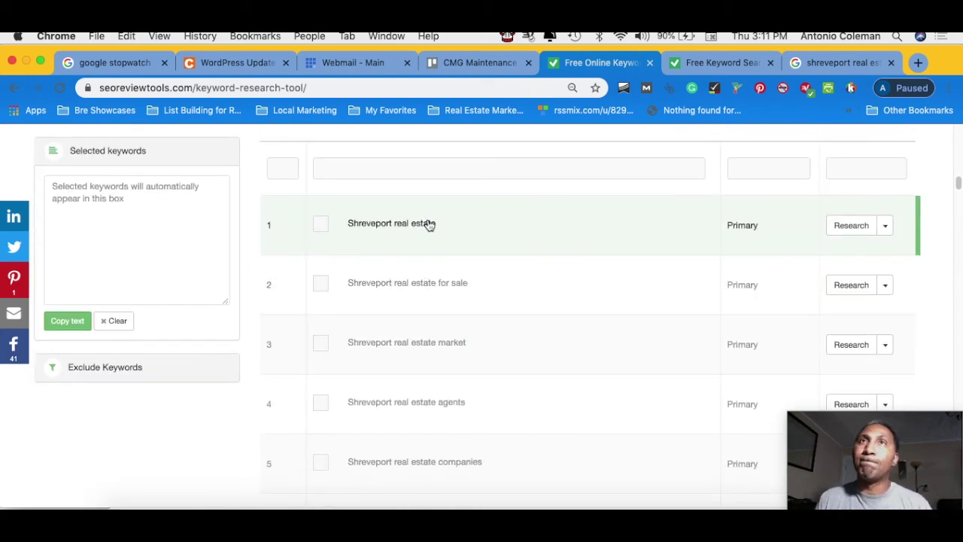
Run a search volume check for the suggestion "Shreveport real estate attorney" and decline the donation request
scroll(429, 224, down, 3)
scroll(429, 239, down, 3)
scroll(509, 317, up, 1)
scroll(465, 280, up, 2)
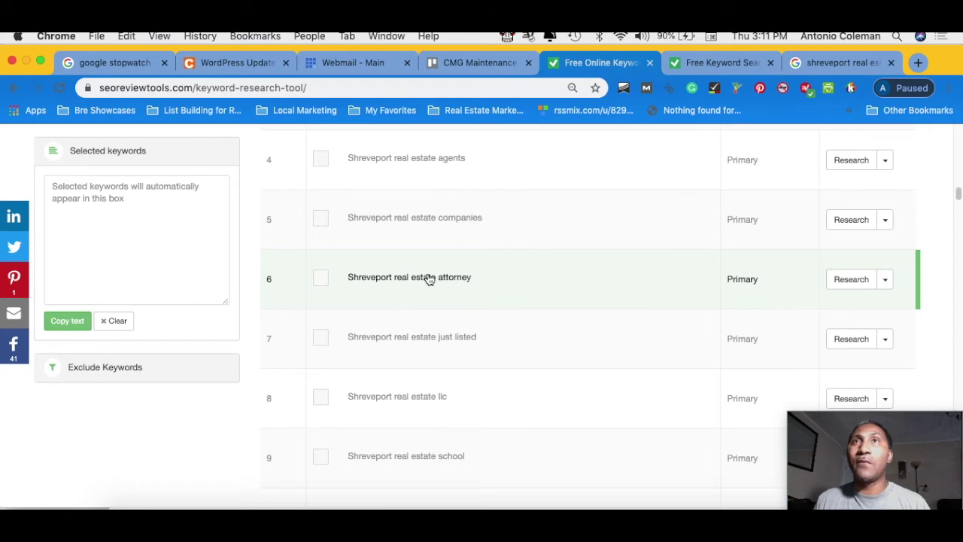
click(885, 281)
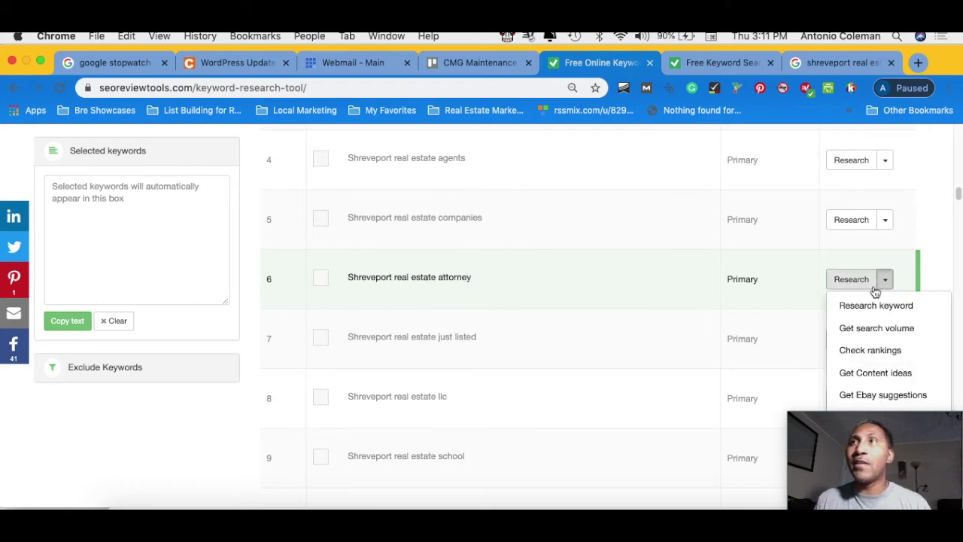
click(873, 332)
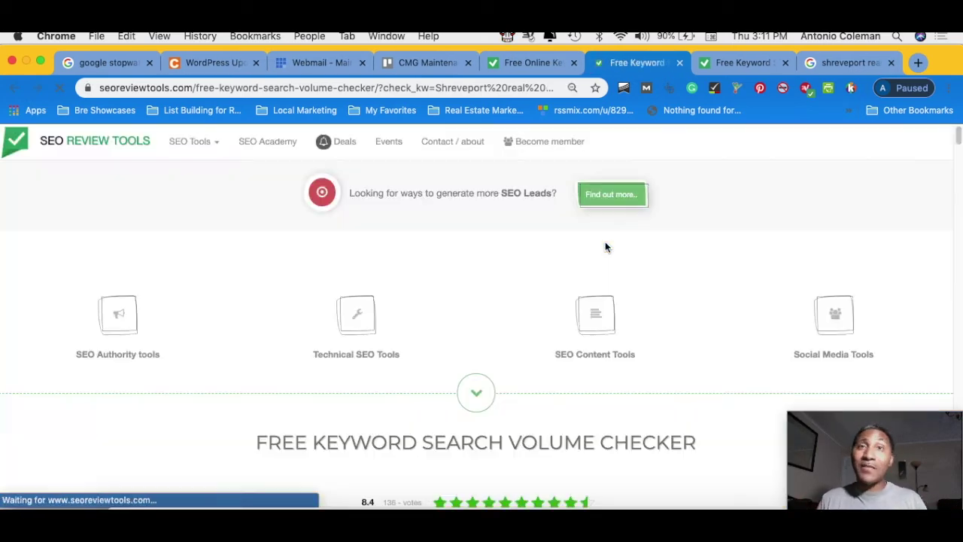
scroll(606, 250, down, 5)
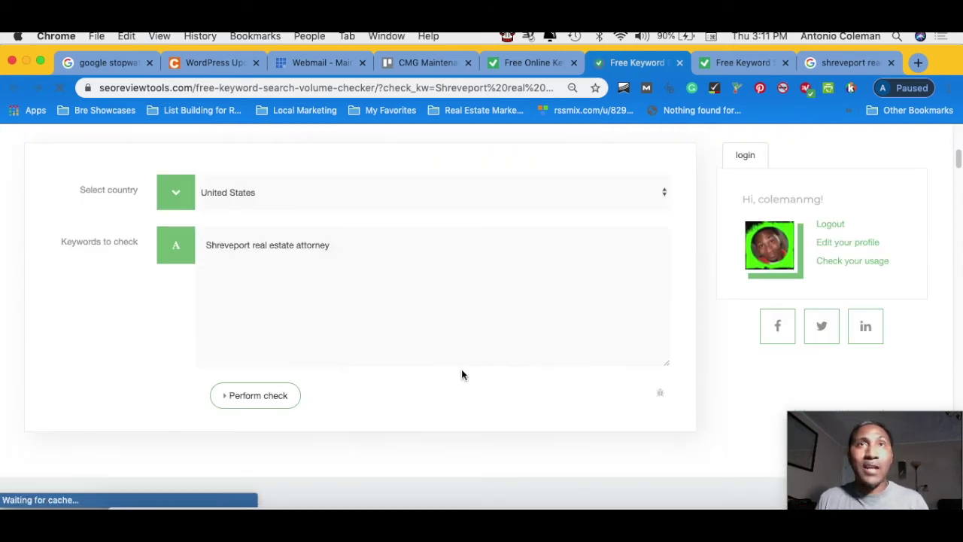
click(277, 400)
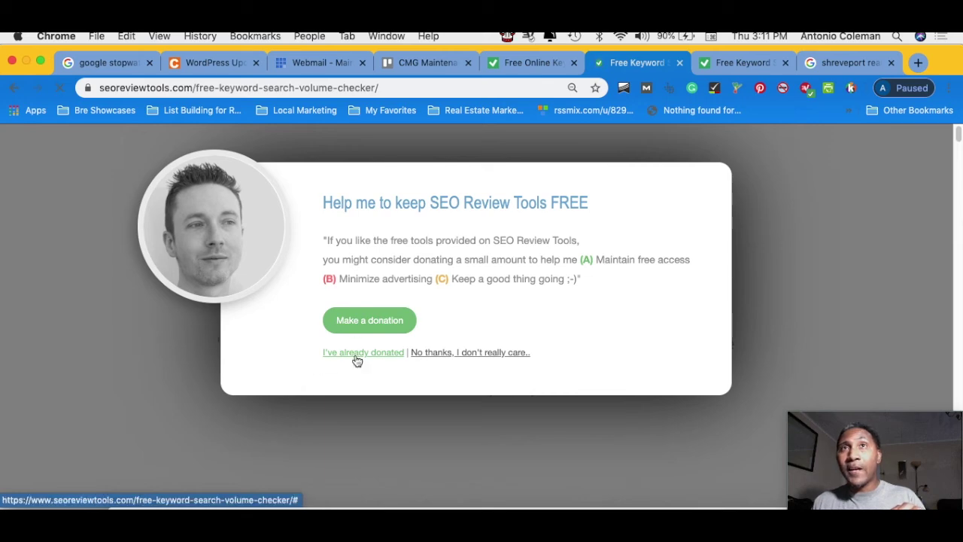
click(451, 354)
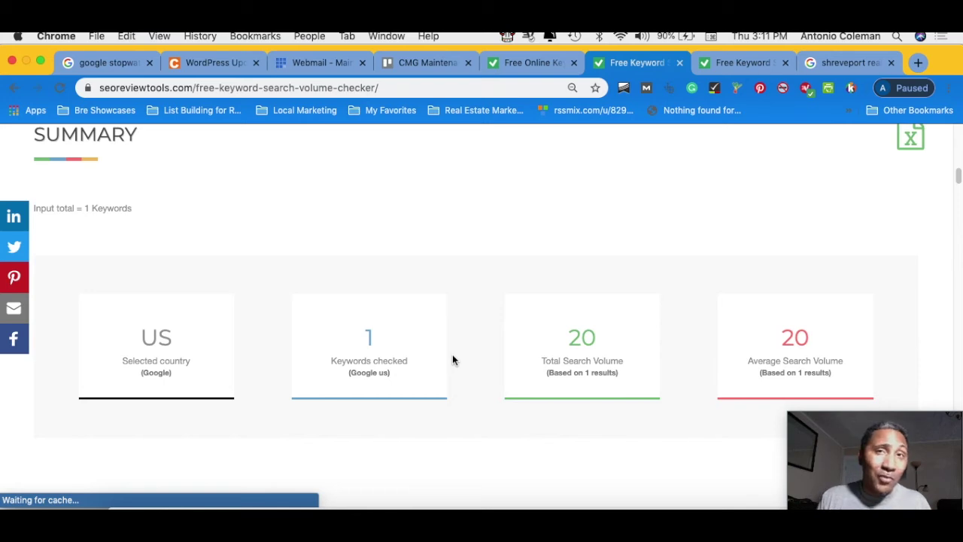
Compare the search volume, CPC and competition of "Shreveport real estate attorney" with those of "Shreveport real estate"
scroll(428, 384, down, 5)
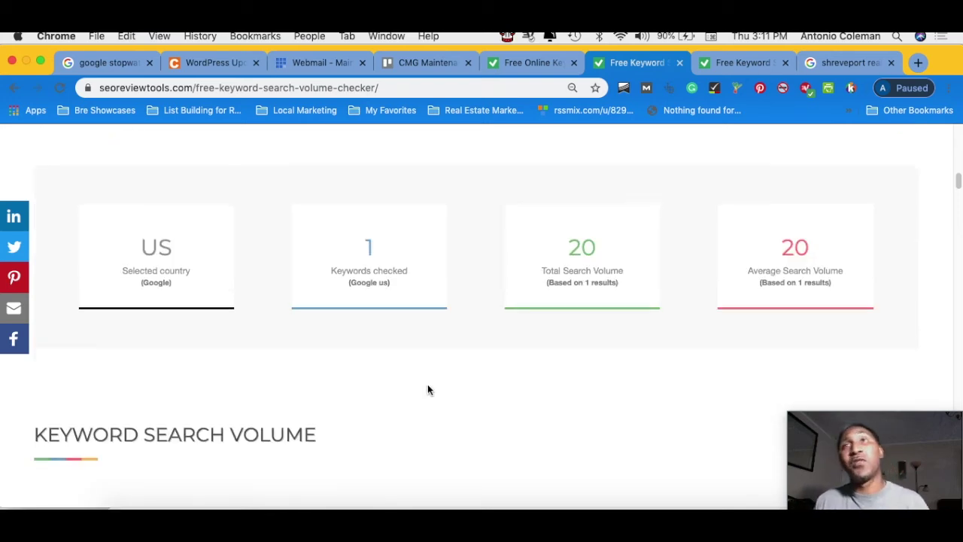
scroll(447, 382, down, 1)
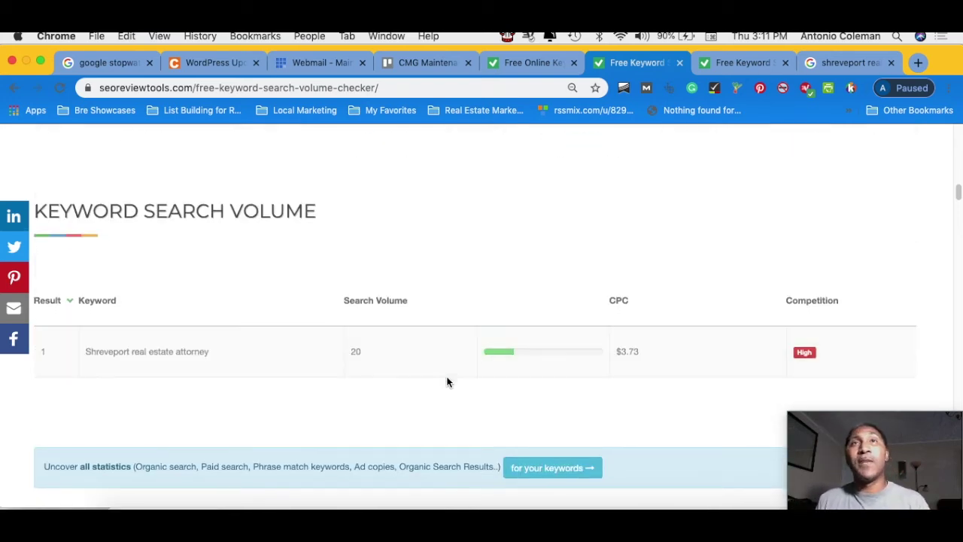
scroll(444, 382, down, 1)
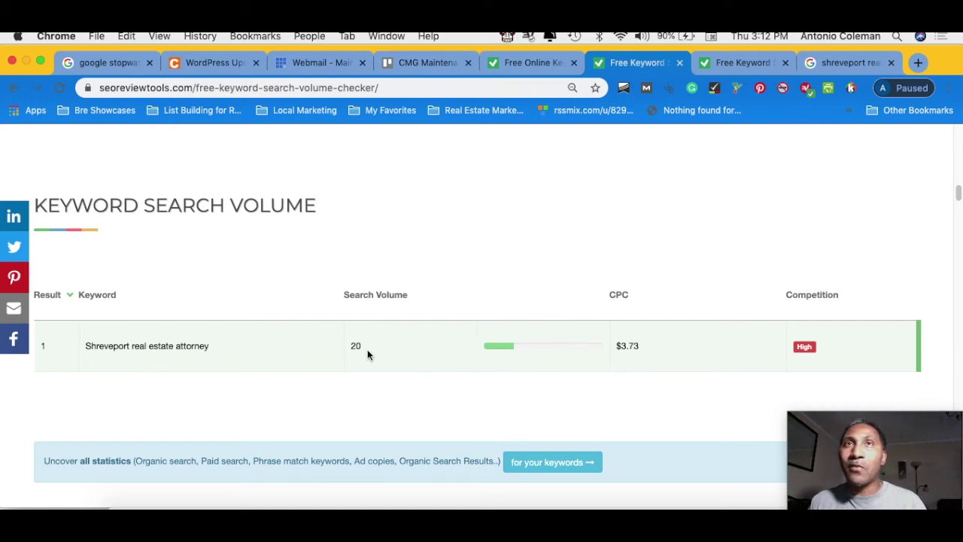
click(737, 65)
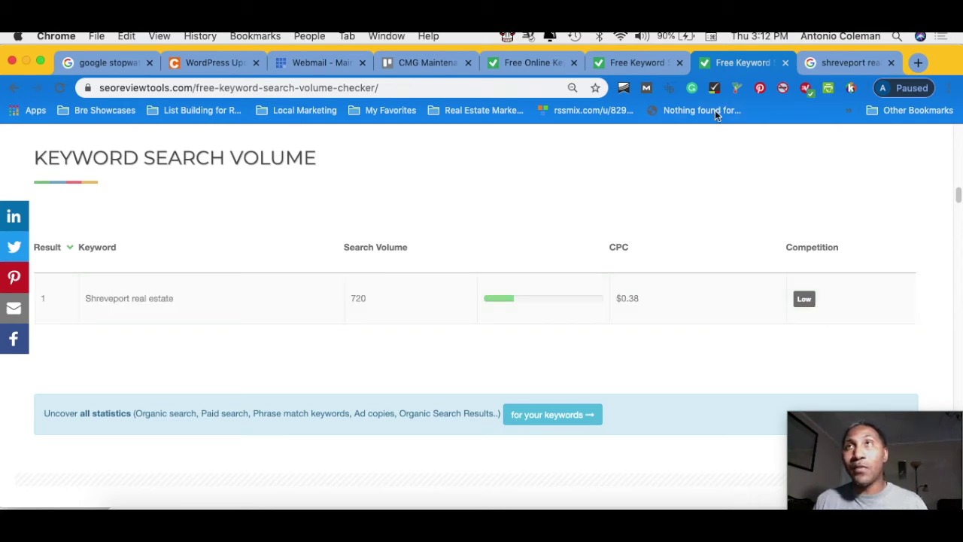
click(654, 63)
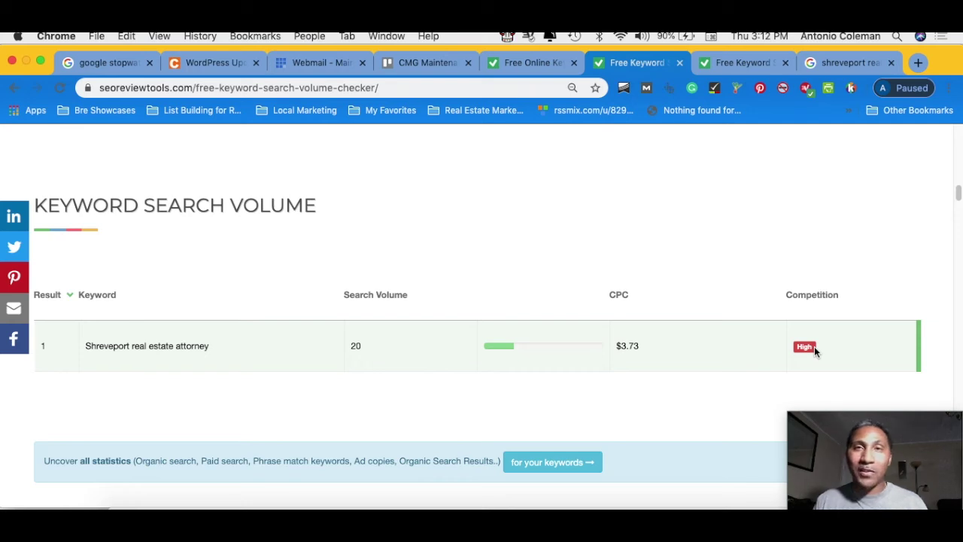
click(749, 63)
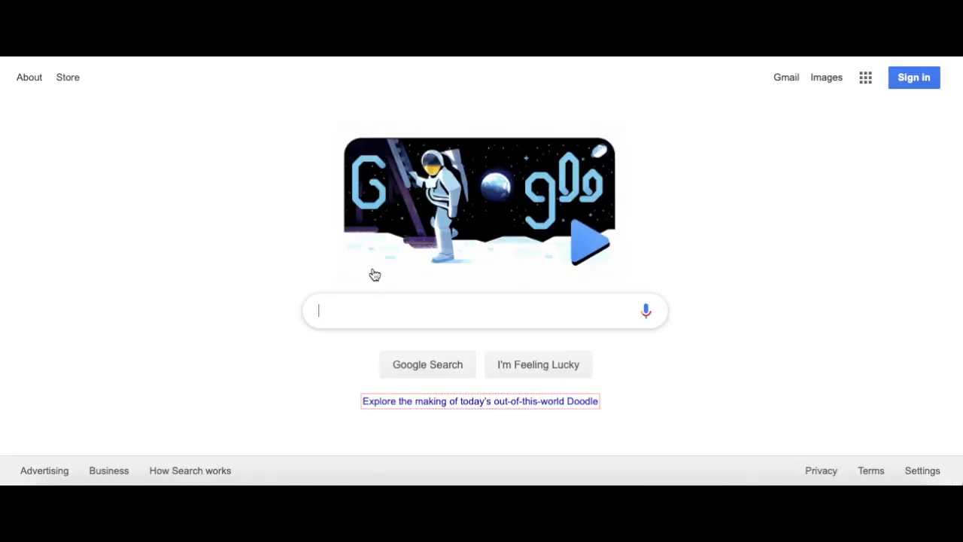
Search Google for "localmagic" and open the LocalMagic Headquarters site from the results
text(localm)
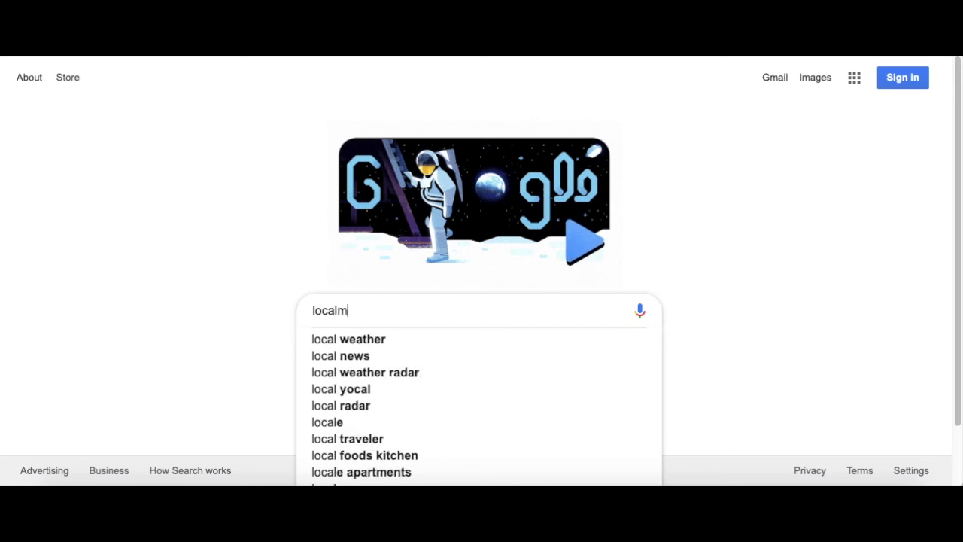
text(agic)
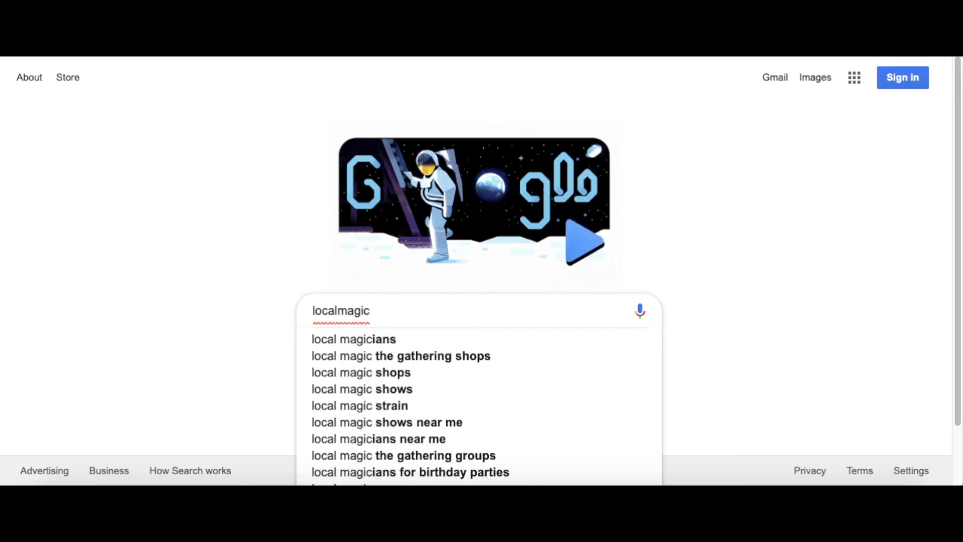
key(Return)
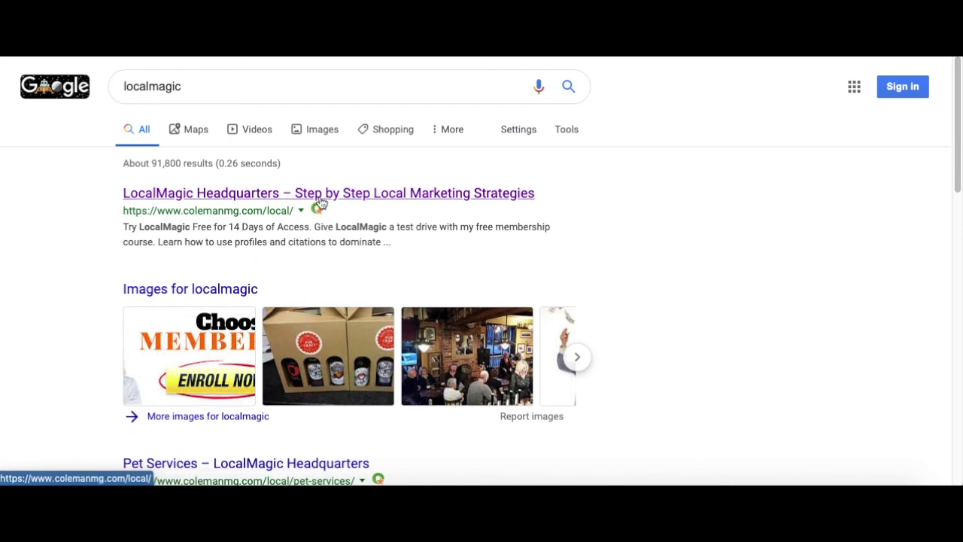
click(320, 199)
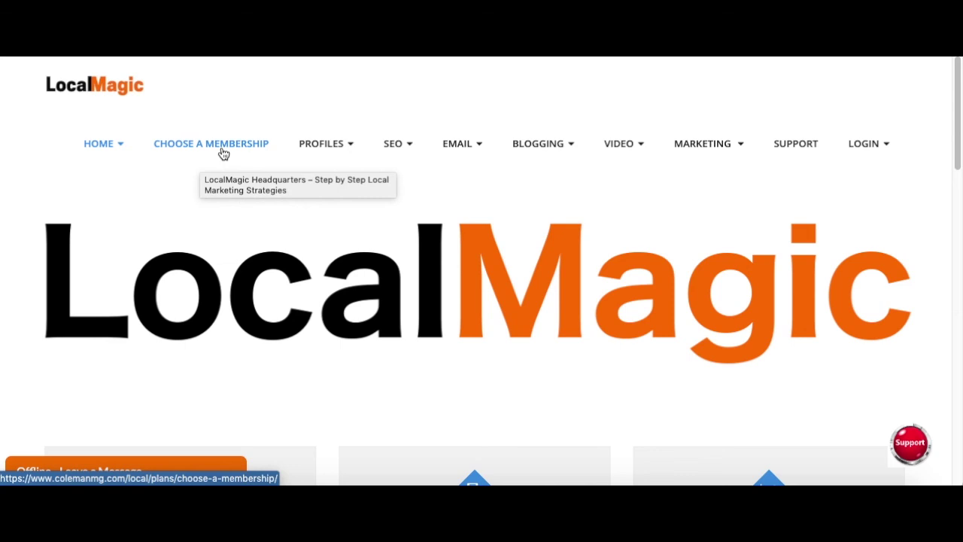
Look through the LocalMagic site's topic lists for Profiles, SEO, Email, Blogging, Video and Marketing
mouse_move(334, 148)
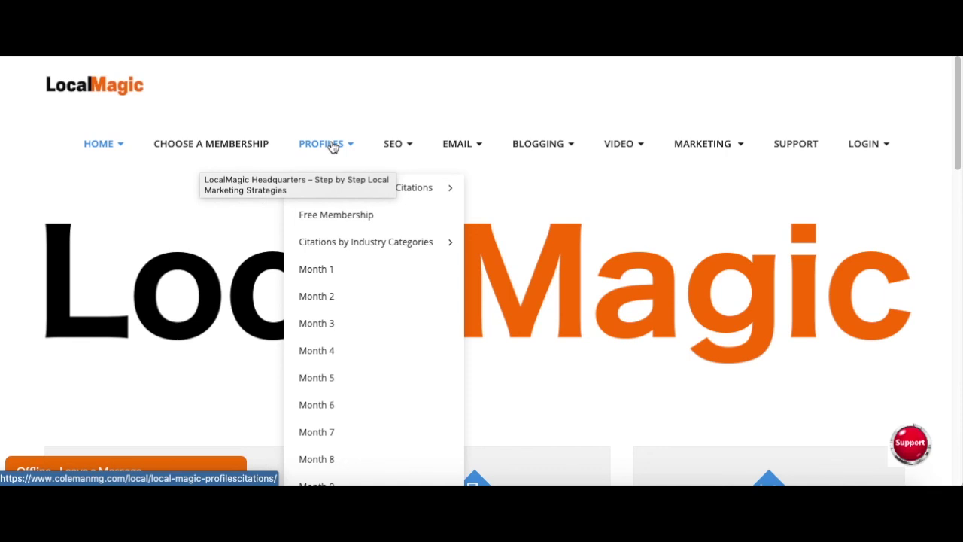
mouse_move(394, 143)
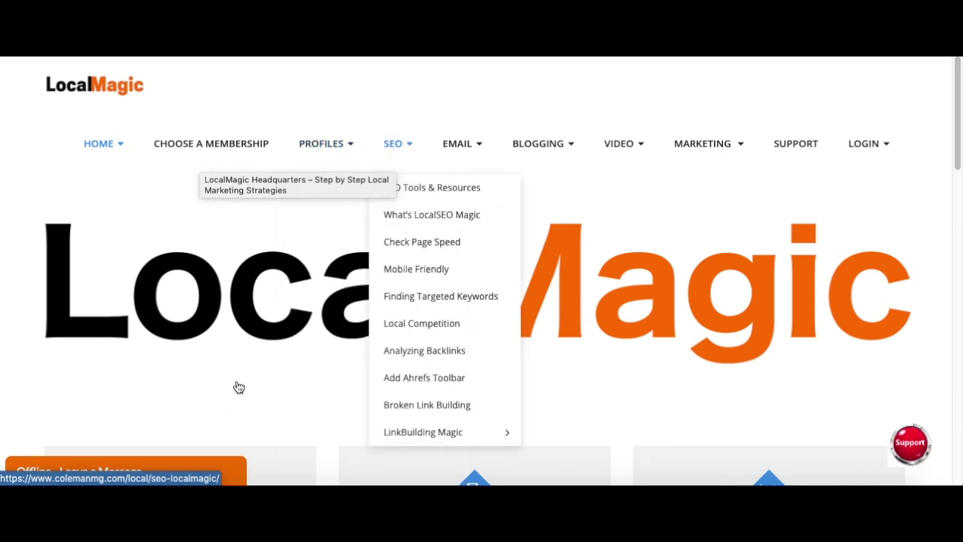
mouse_move(369, 128)
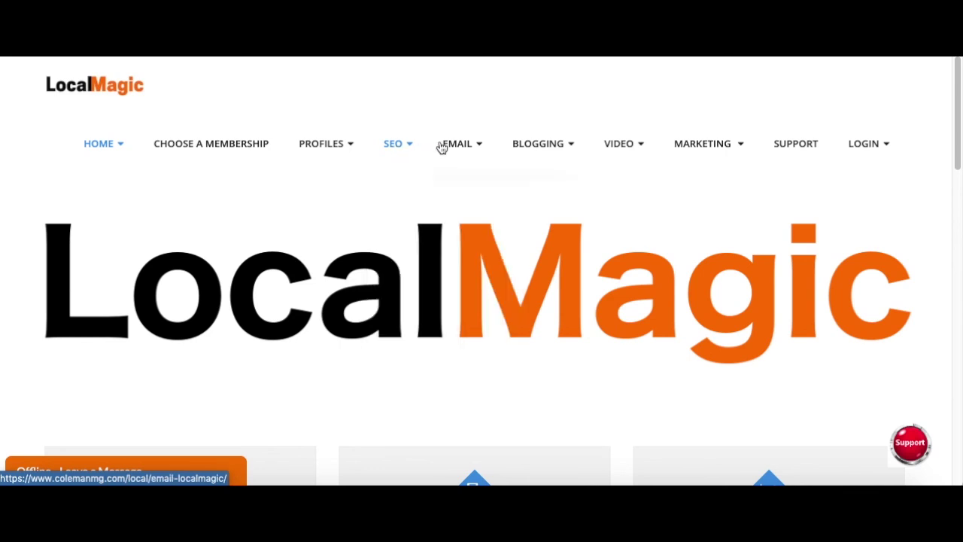
mouse_move(455, 146)
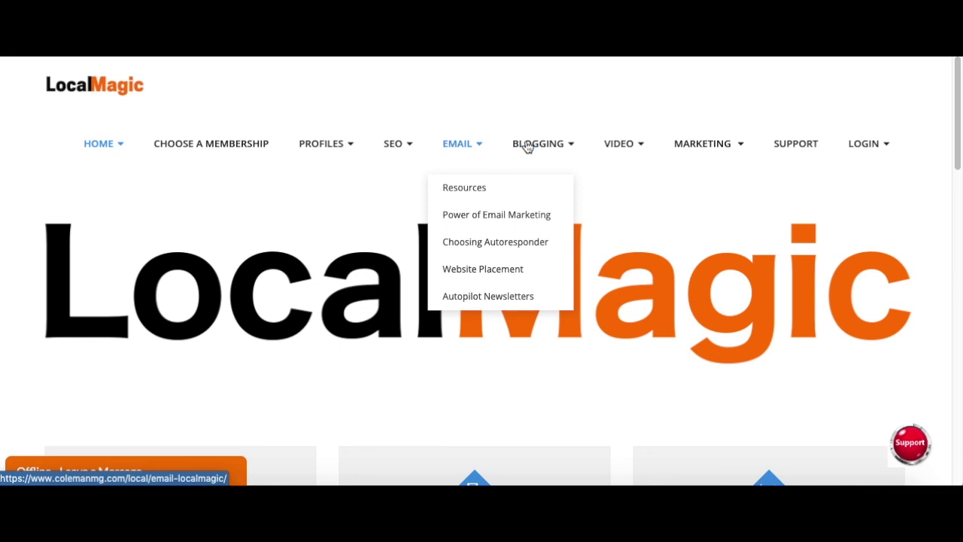
mouse_move(523, 151)
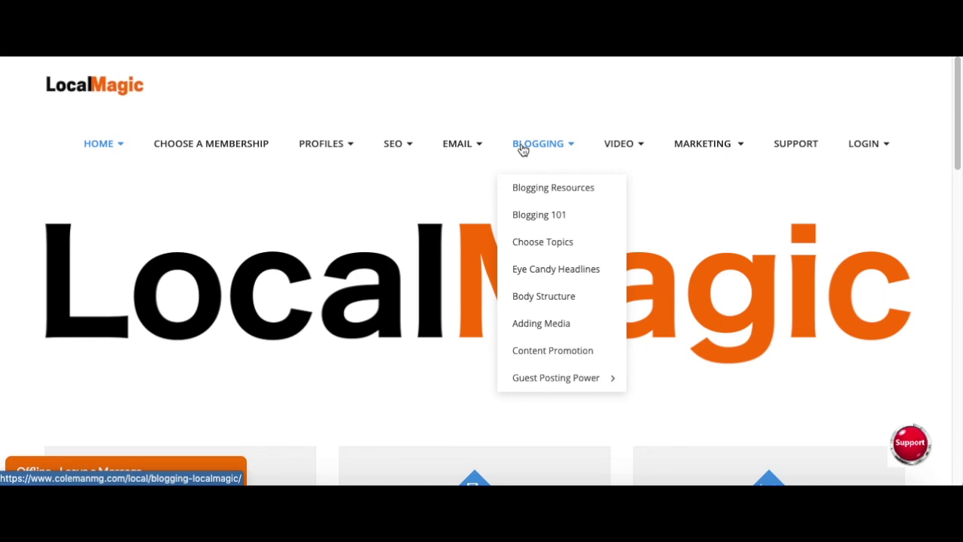
mouse_move(641, 140)
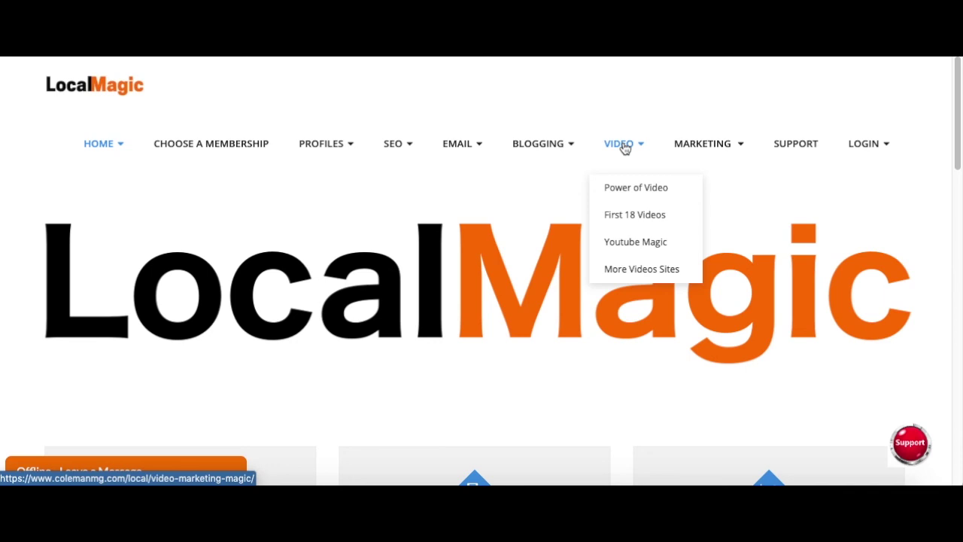
mouse_move(711, 144)
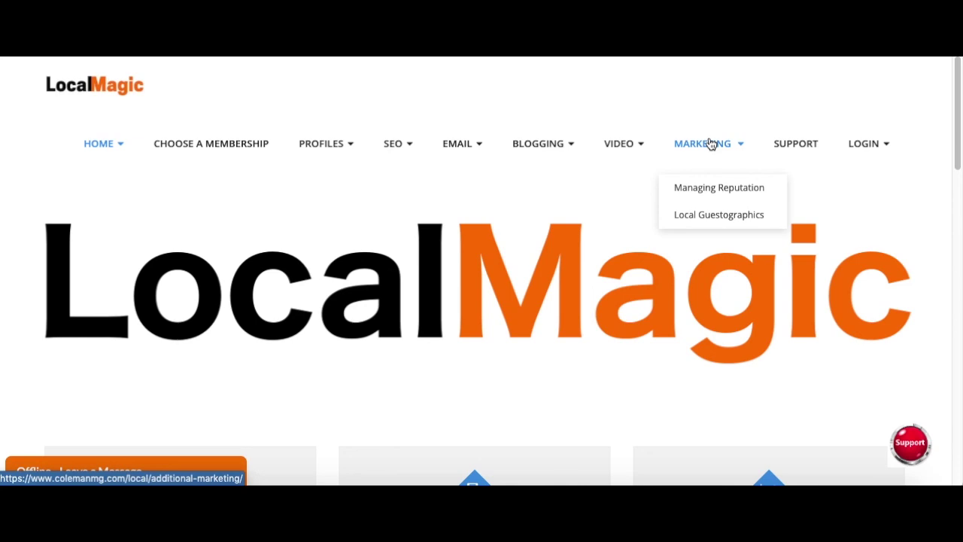